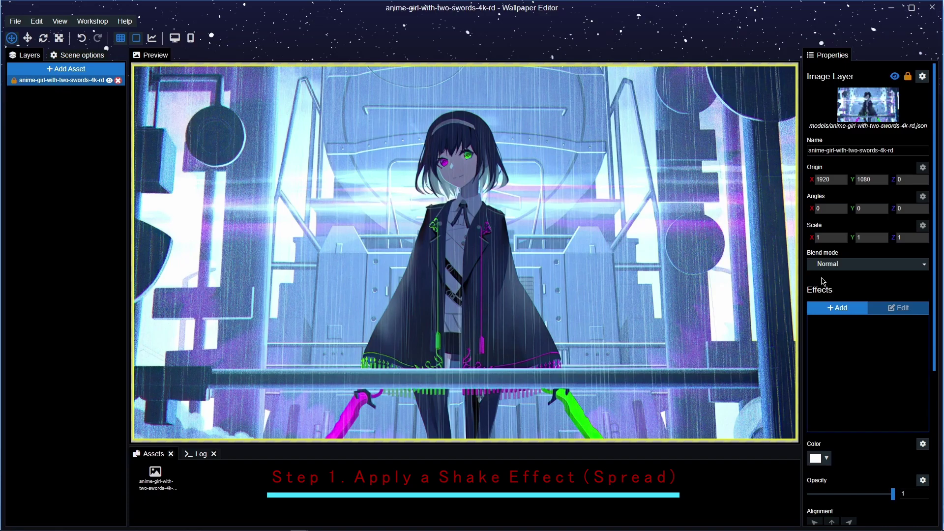
- Add a Shake effect to the image layer and save the project
click(856, 314)
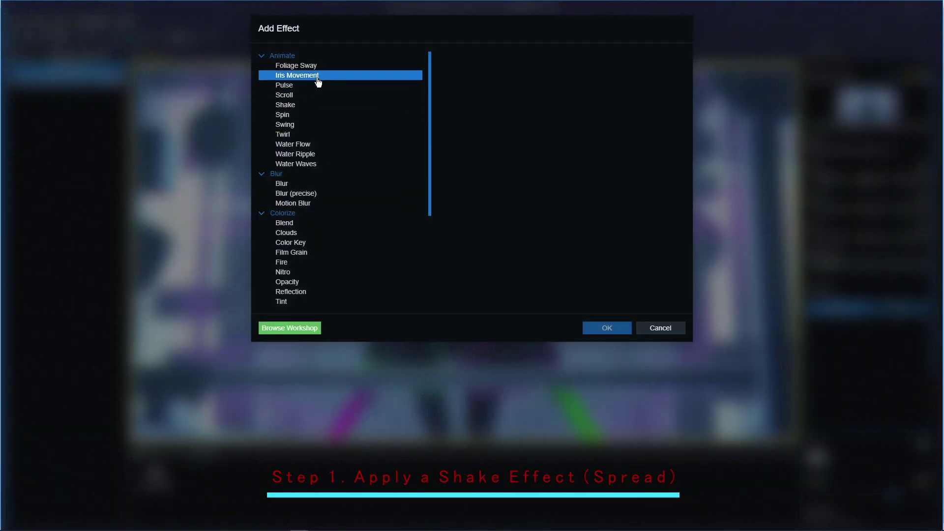
click(296, 105)
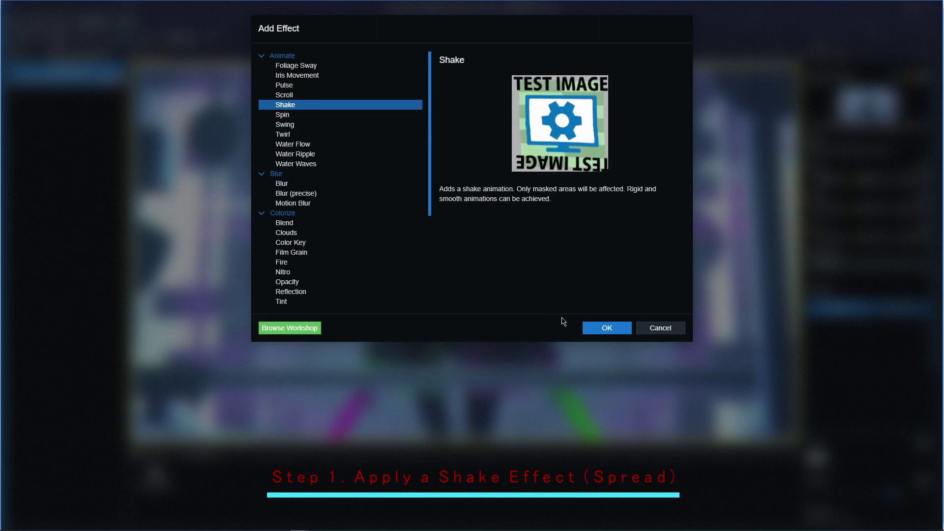
click(606, 328)
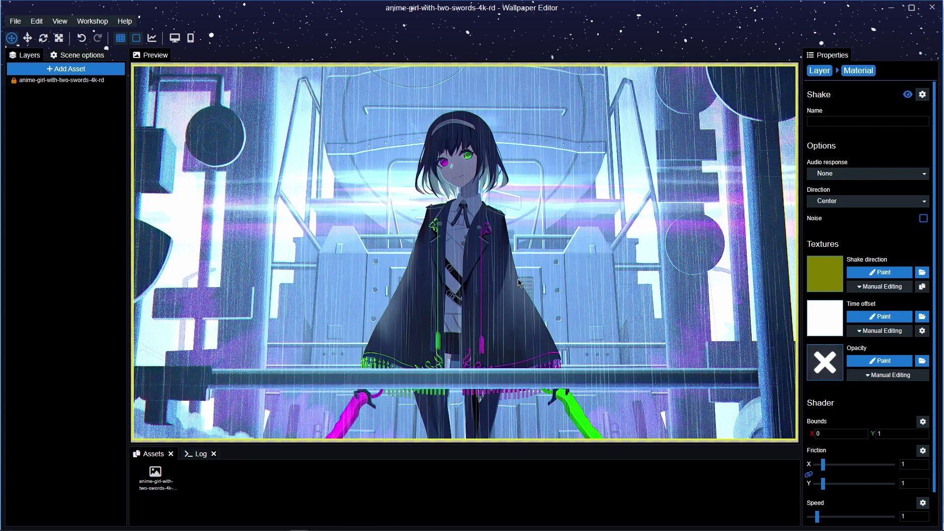
key(ctrl+s)
- Start painting the Shake direction texture with the Spread brush at strength 150, saving the project
click(874, 274)
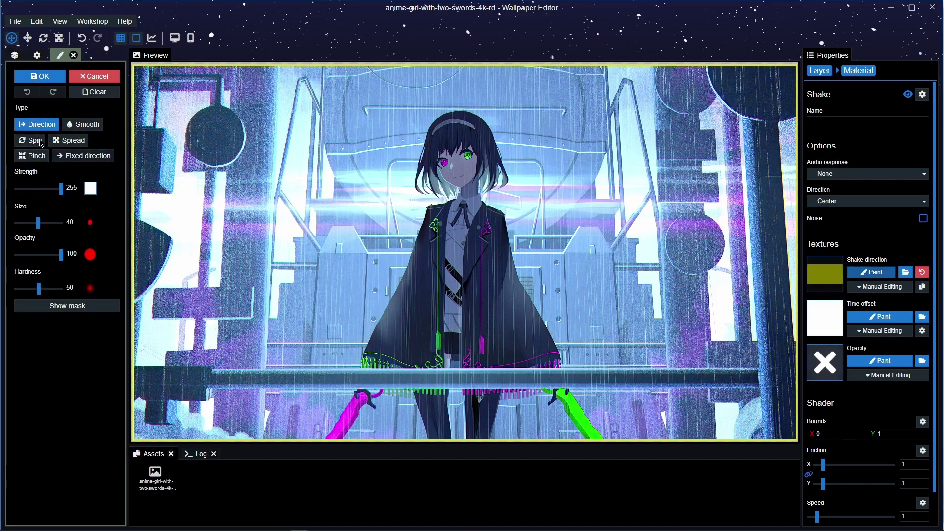
click(66, 143)
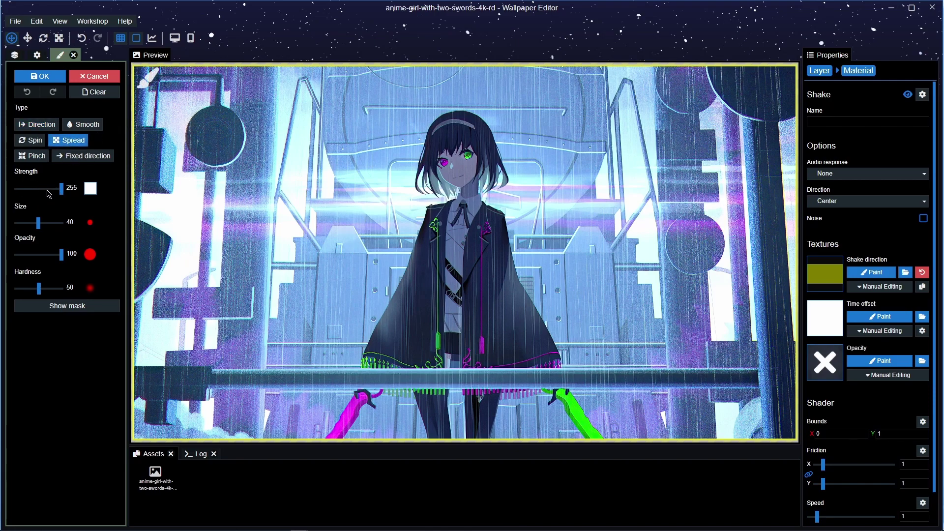
key(ctrl+s)
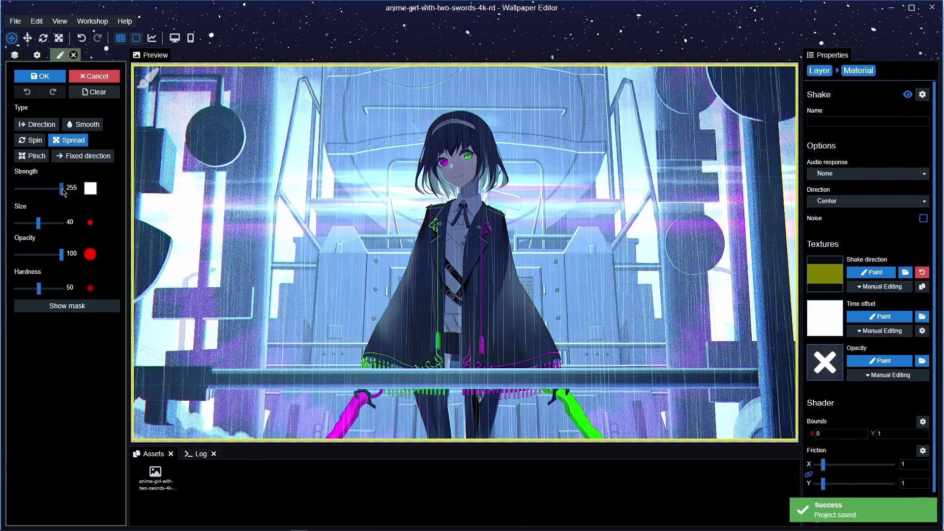
drag(63, 192, 45, 193)
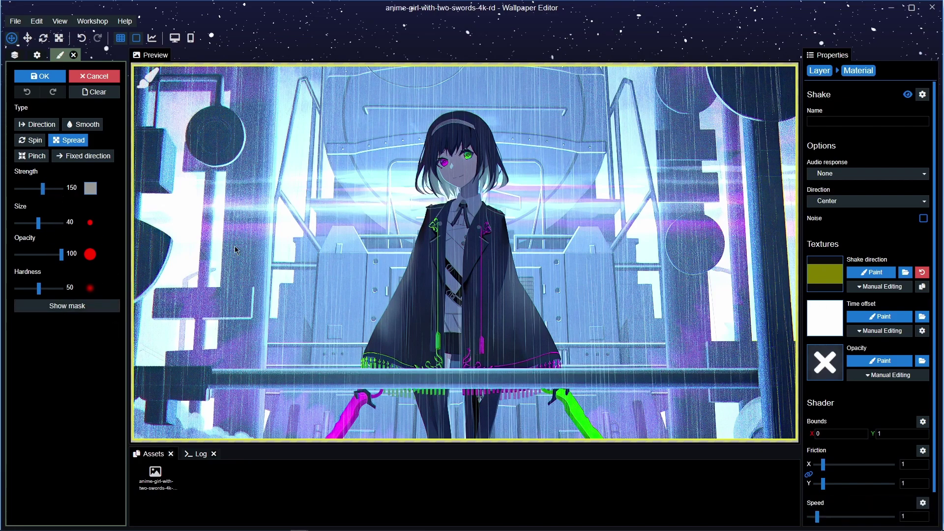
- Set the brush size to 579 and paint a spread dab on the middle of the character's chest
click(48, 222)
drag(49, 223, 51, 224)
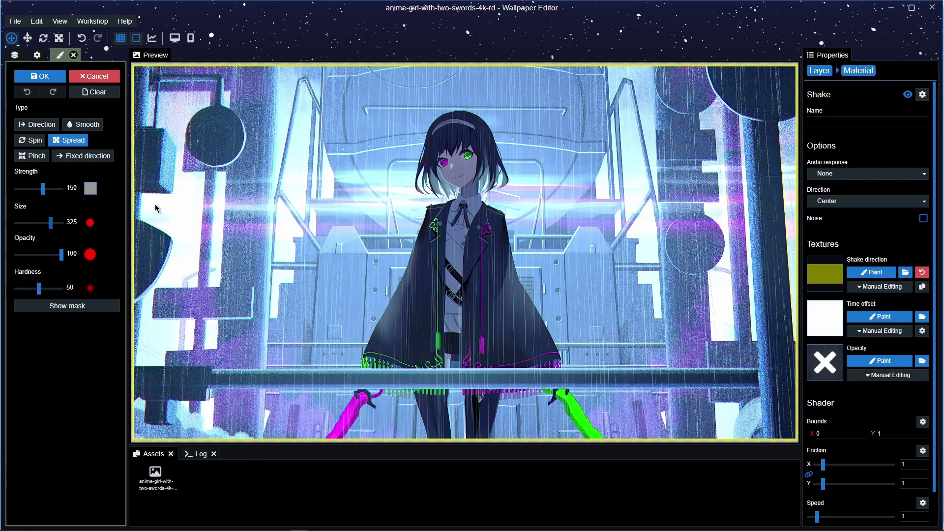
click(52, 224)
click(53, 224)
drag(54, 226, 55, 226)
click(467, 252)
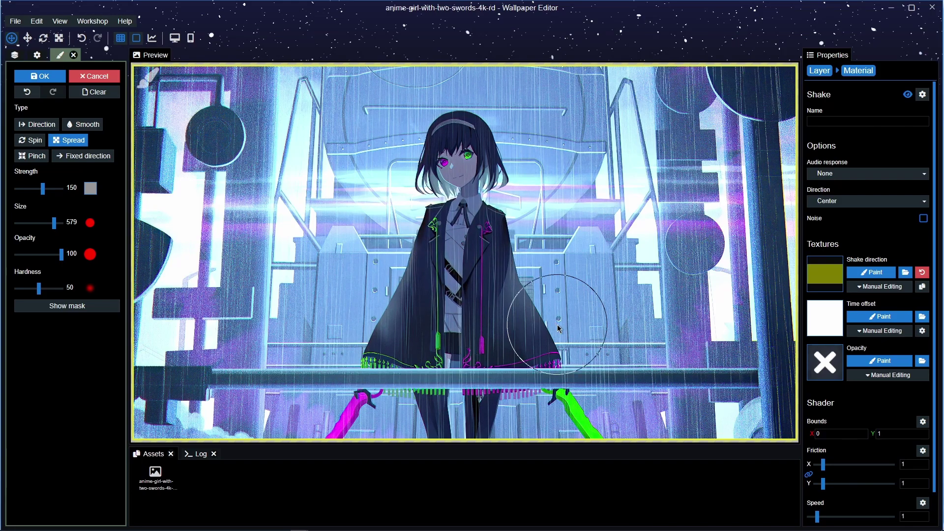
- Set the Spread brush's strength to 0 and its size to 80
scroll(389, 301, up, 3)
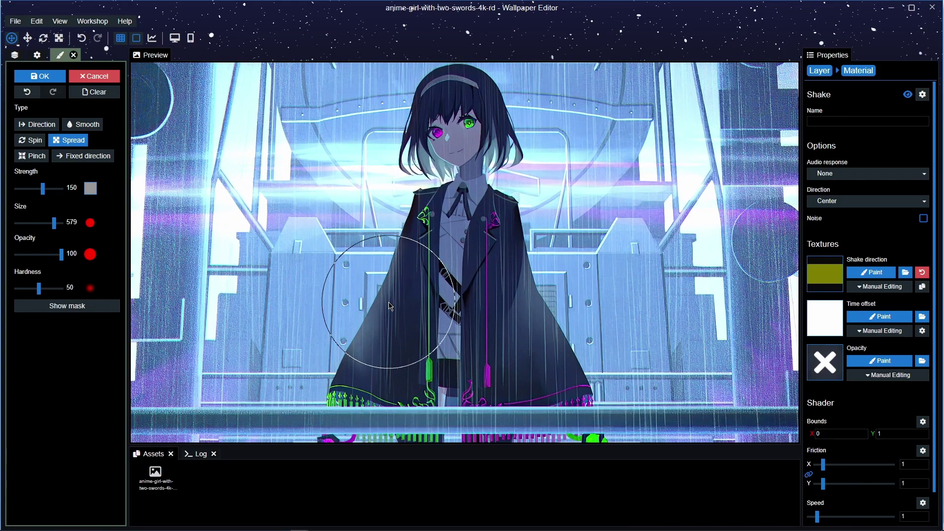
scroll(390, 307, up, 2)
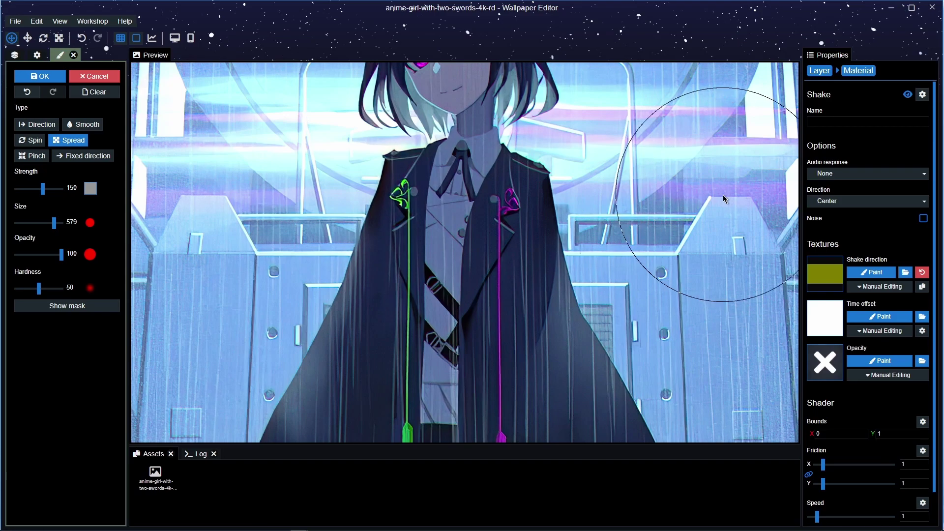
scroll(721, 230, down, 4)
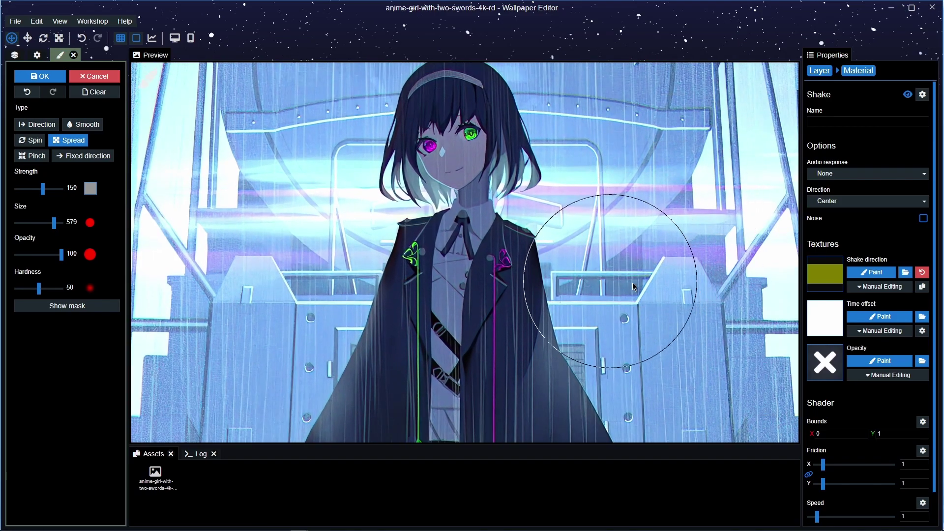
scroll(626, 280, up, 1)
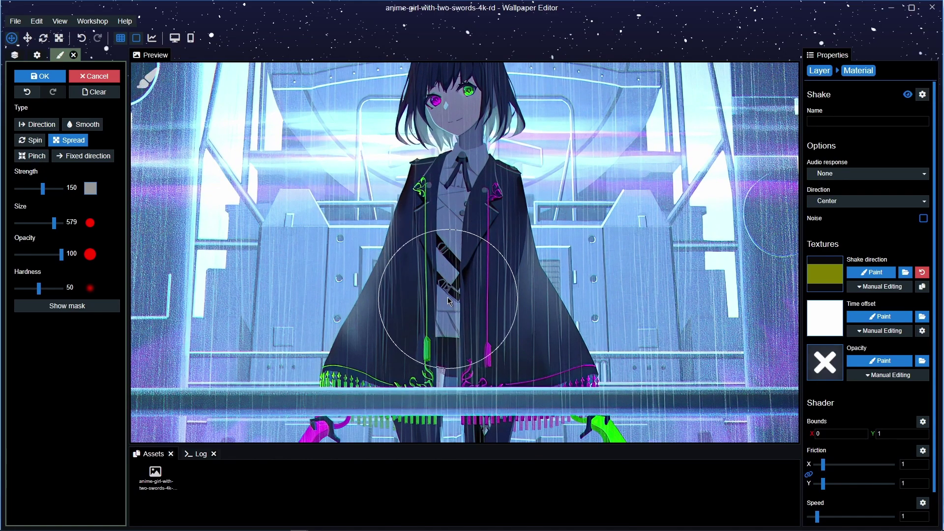
click(49, 224)
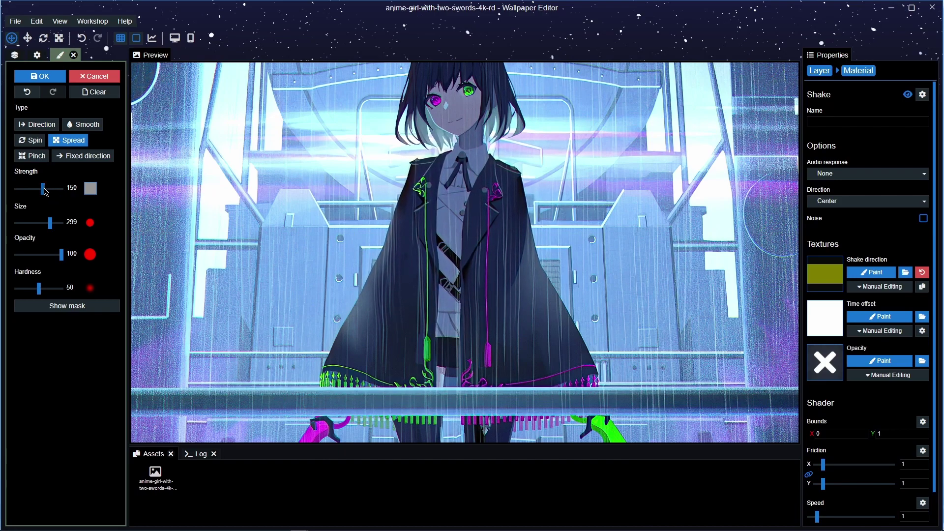
drag(45, 189, 15, 189)
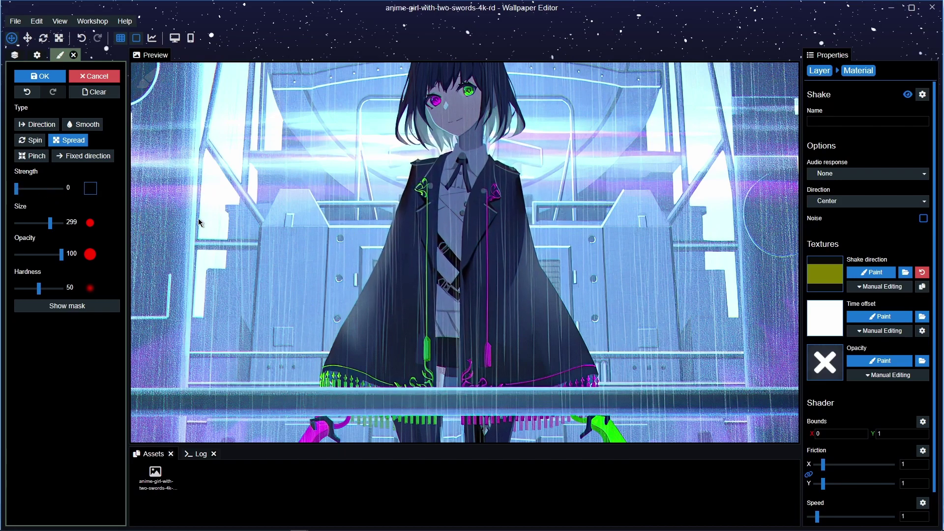
scroll(273, 245, up, 1)
scroll(273, 246, up, 1)
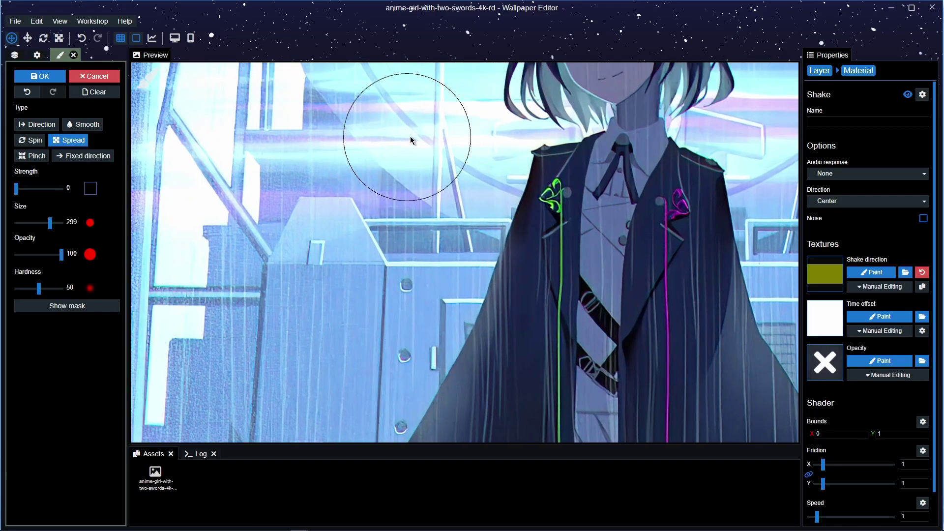
drag(50, 223, 38, 223)
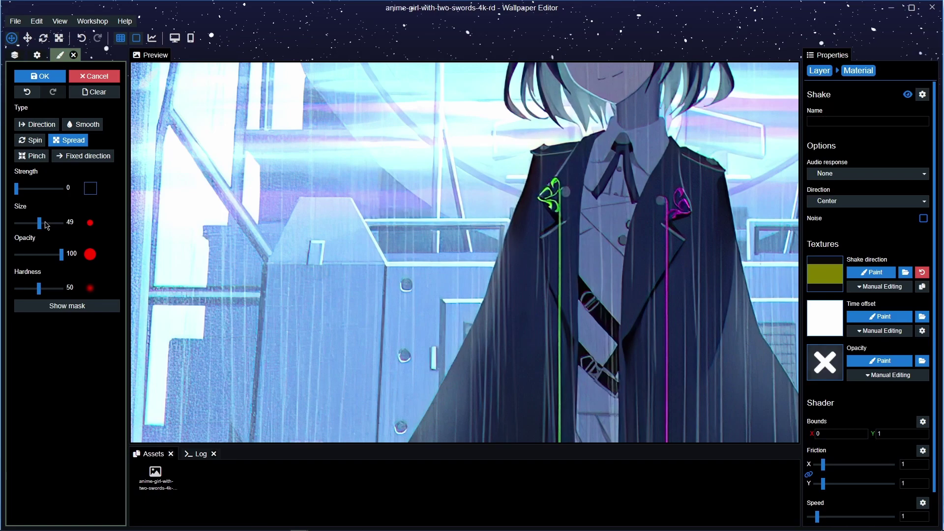
drag(40, 223, 42, 223)
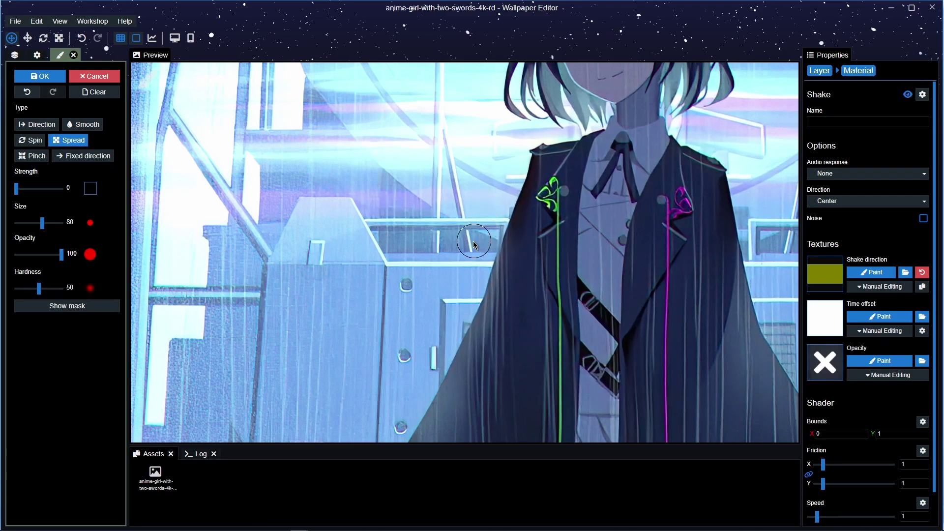
- Try the Shake effect at speed 3.68 and strength 0.056, and save the project
scroll(858, 394, down, 1)
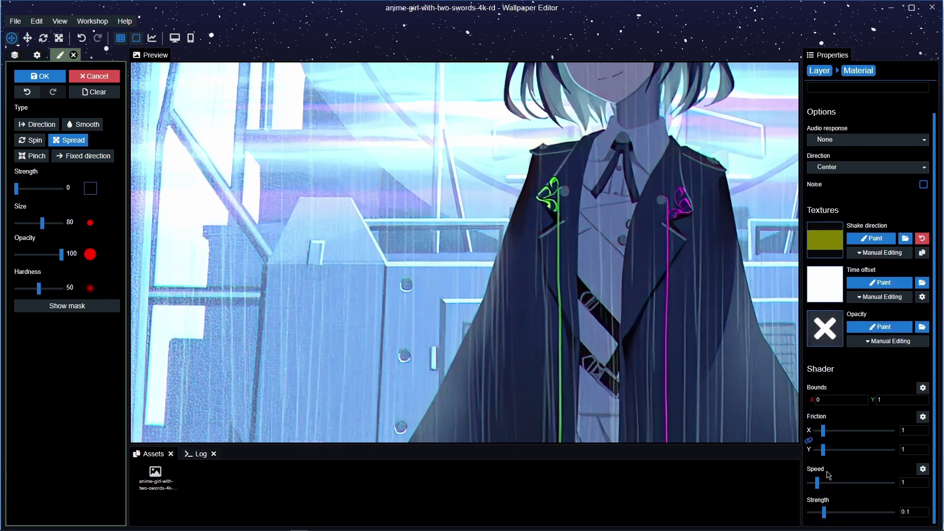
drag(817, 484, 840, 482)
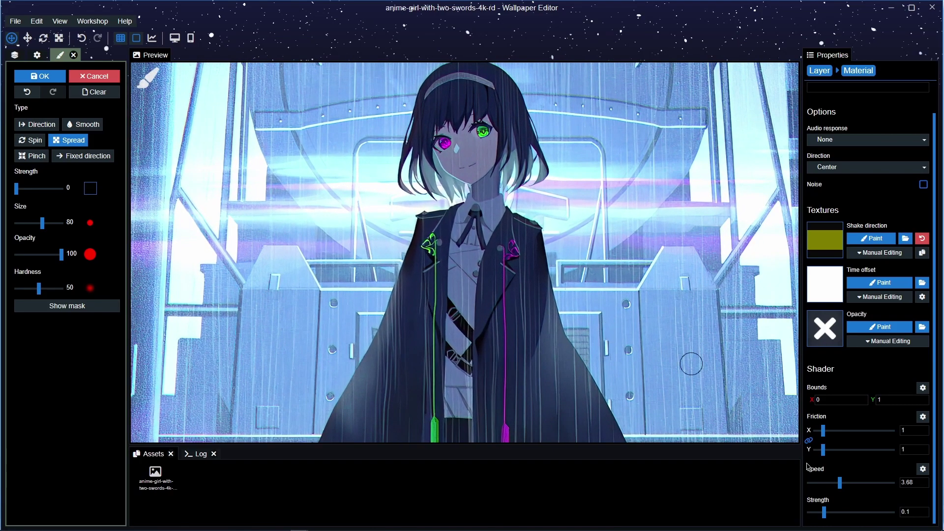
drag(825, 513, 817, 513)
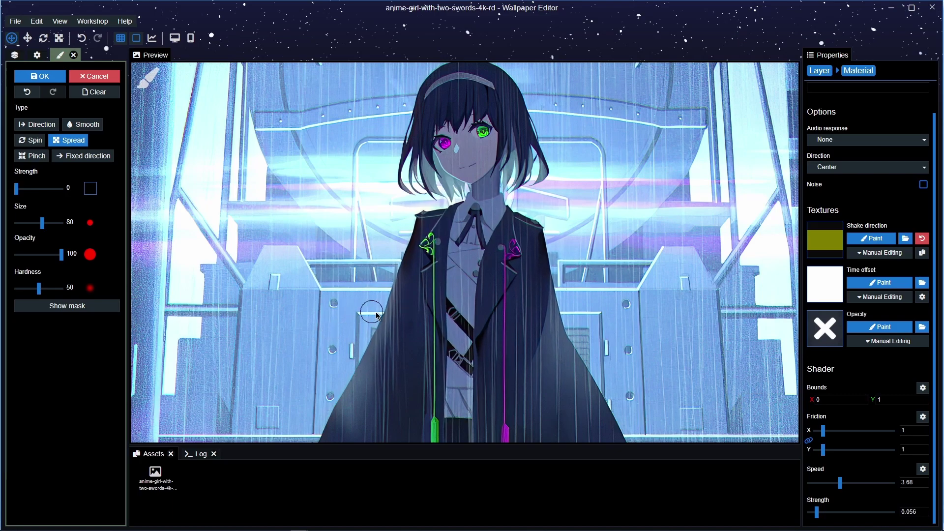
scroll(386, 281, up, 5)
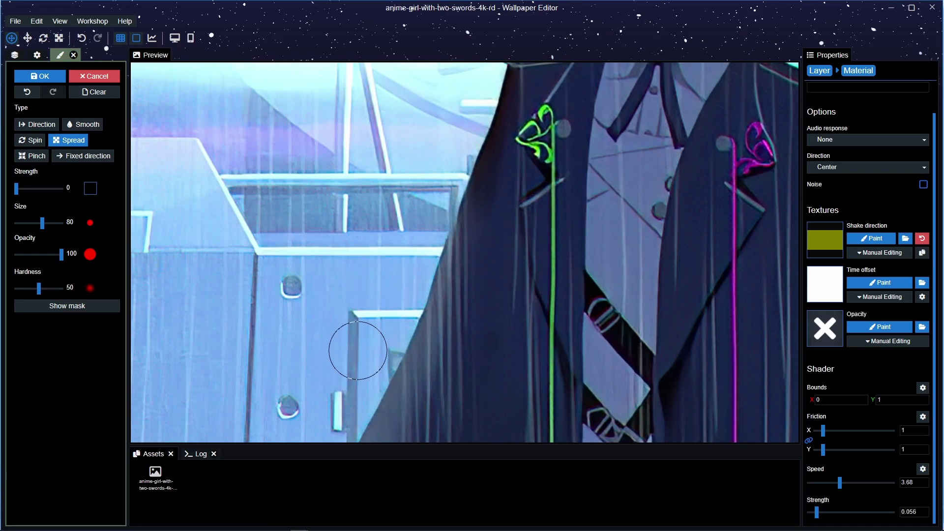
key(ctrl+s)
- Set the Shake effect's speed to 1
scroll(401, 264, down, 5)
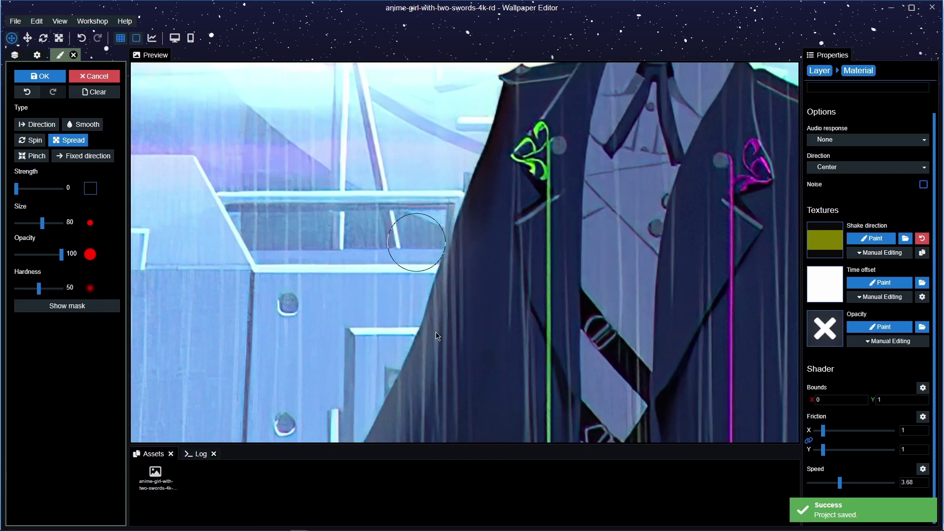
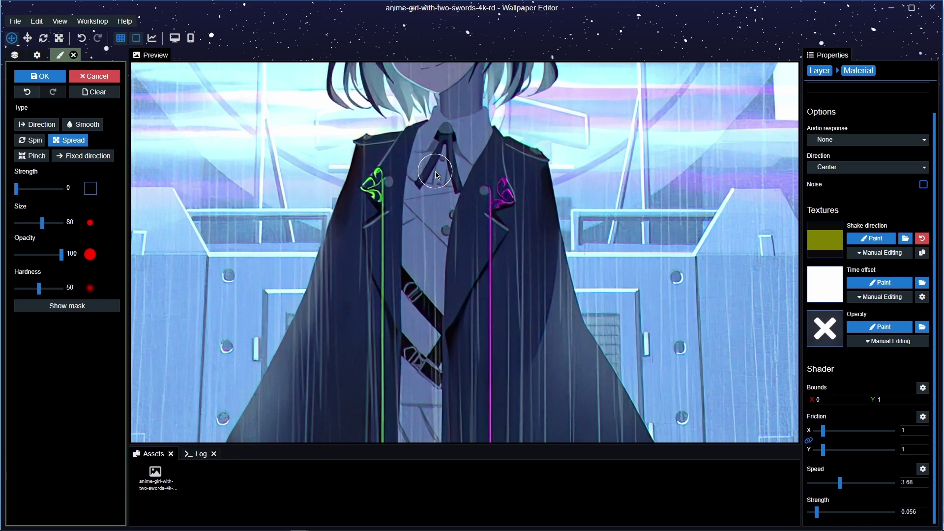
scroll(590, 214, down, 1)
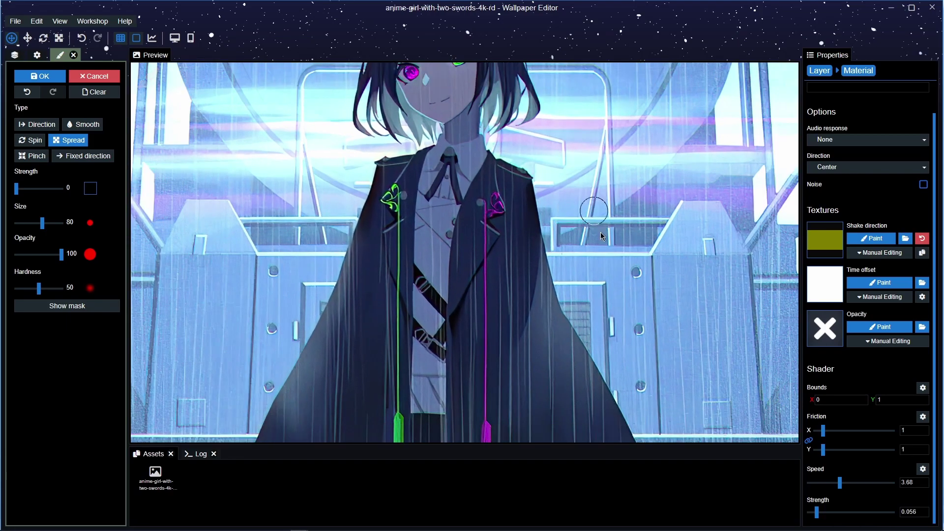
scroll(541, 275, down, 1)
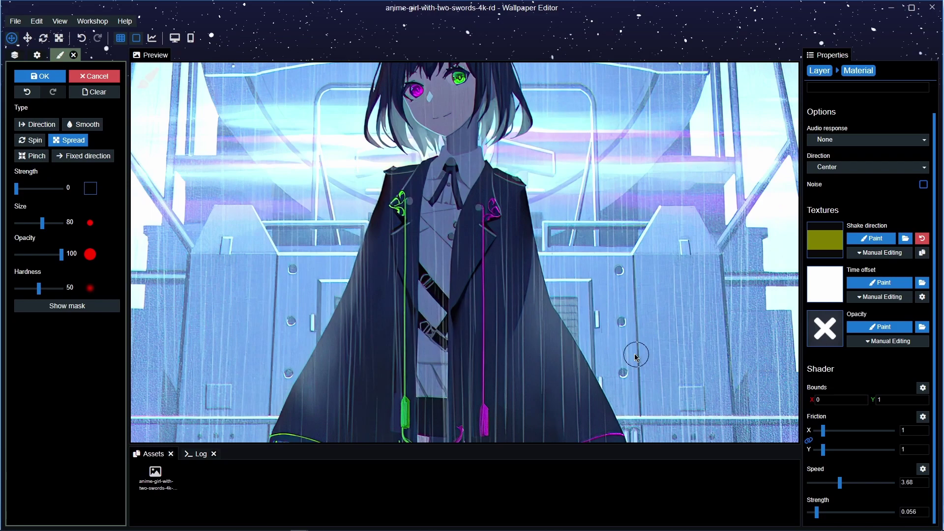
scroll(626, 315, down, 1)
scroll(603, 330, down, 1)
scroll(603, 330, down, 1)
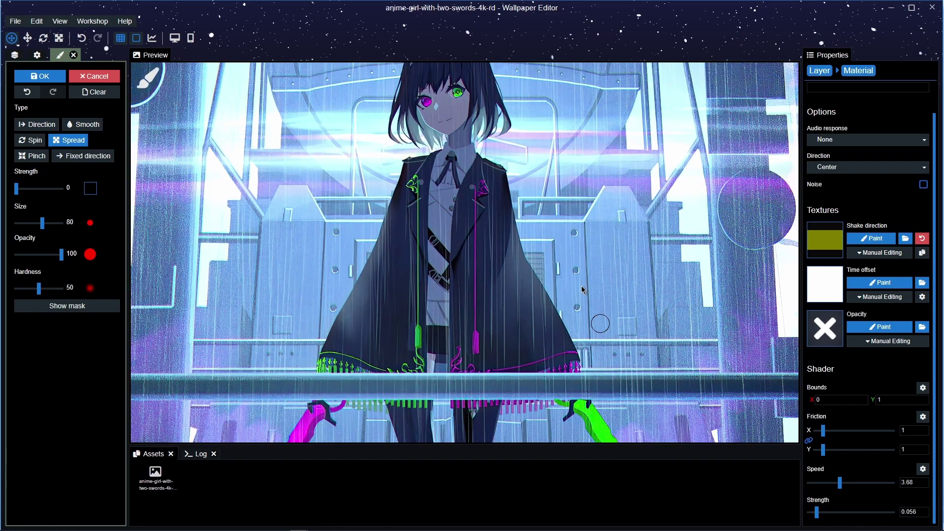
scroll(585, 283, down, 1)
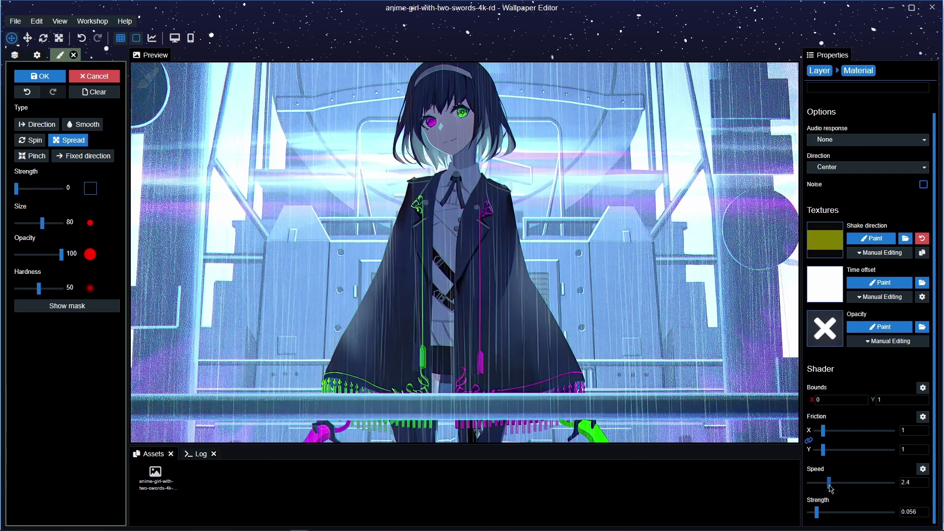
click(917, 482)
text(1)
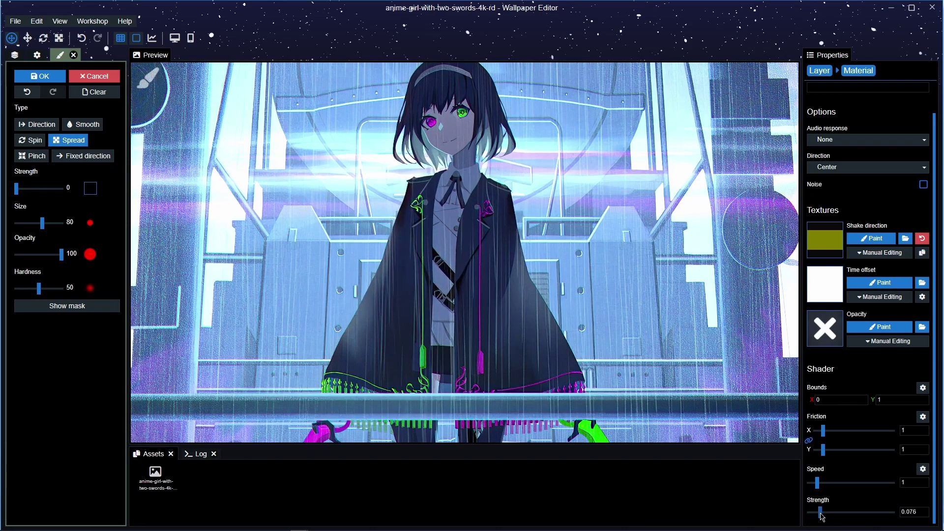
- Try a Shake effect strength of 1, and settle on a strength of 0.1
click(912, 512)
text(1)
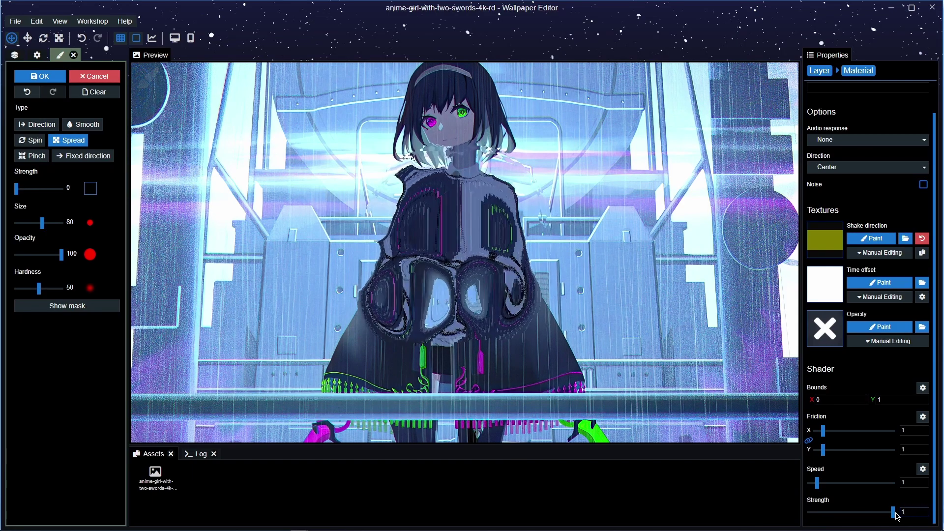
drag(892, 516, 847, 514)
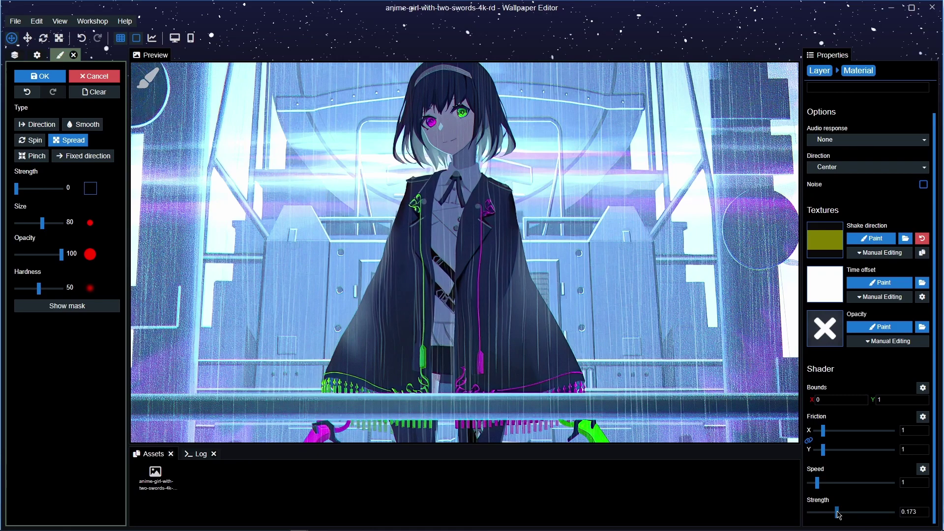
click(919, 511)
text(0)
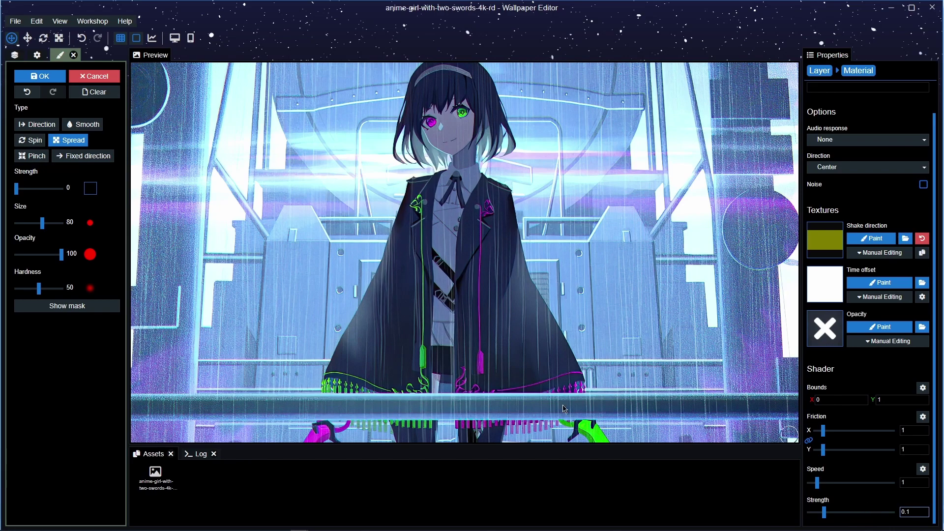
- Save the project and set the Spread brush's strength to 150
scroll(418, 274, up, 5)
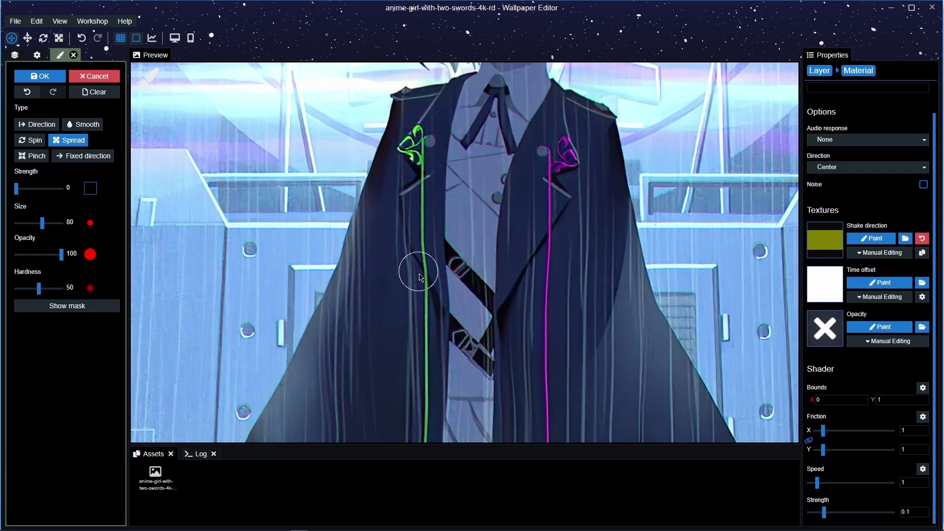
key(ctrl+s)
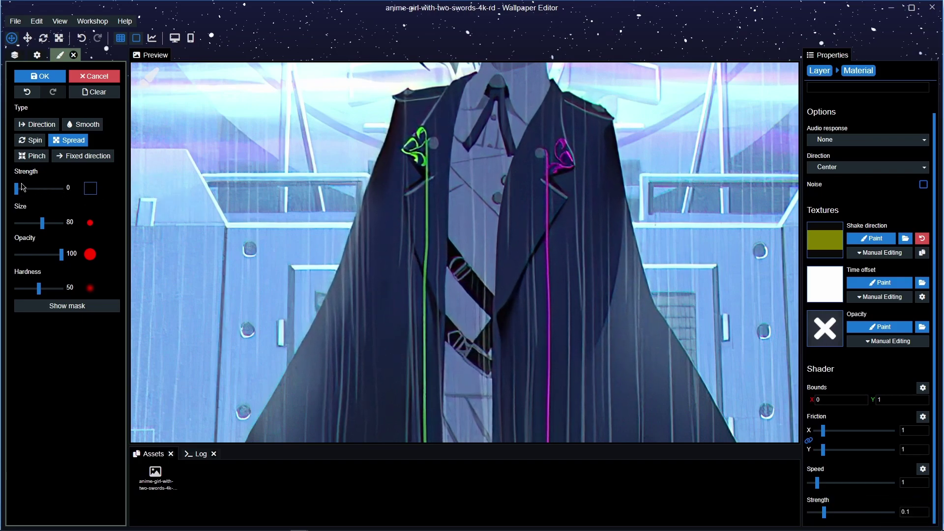
drag(17, 189, 45, 192)
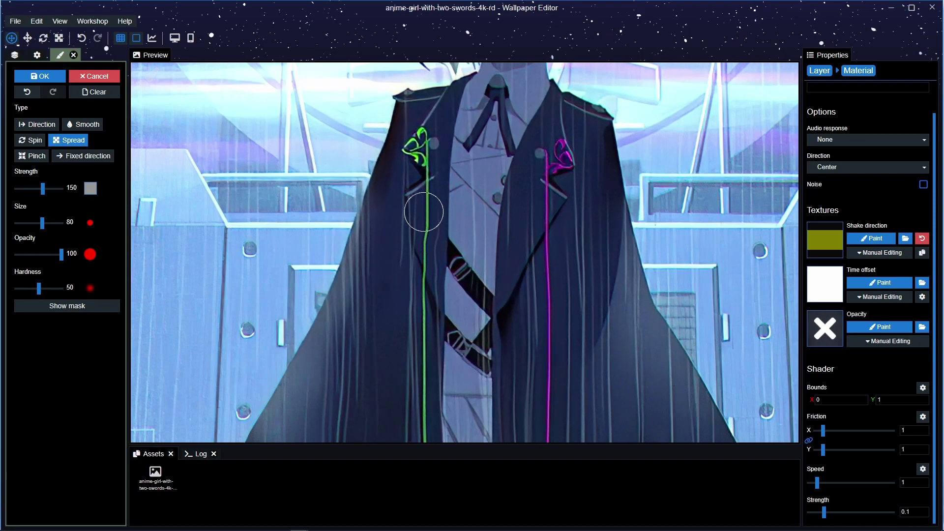
- Set the Shake effect's strength to 0.087, save the project, and accept the painted shake direction texture
mouse_move(423, 208)
mouse_down()
mouse_move(425, 306)
mouse_move(412, 330)
mouse_move(419, 143)
mouse_move(423, 164)
mouse_up()
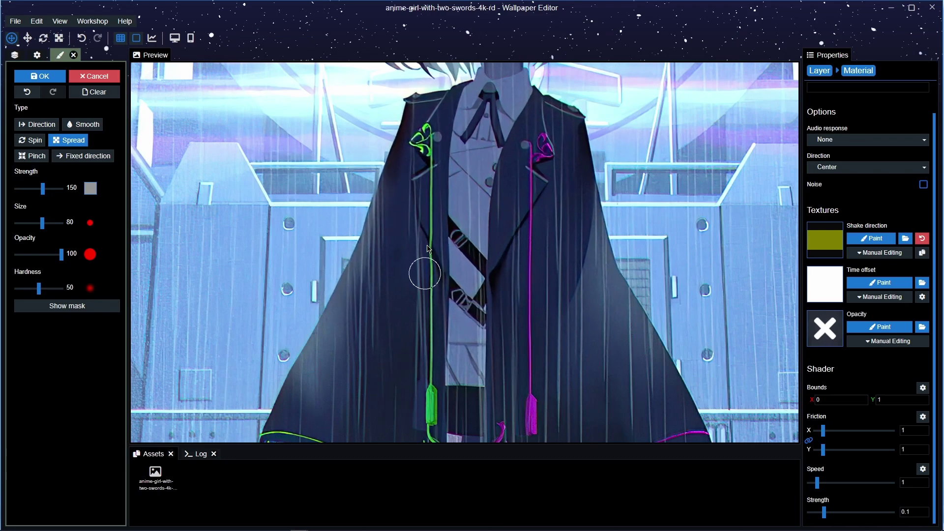
drag(826, 513, 819, 518)
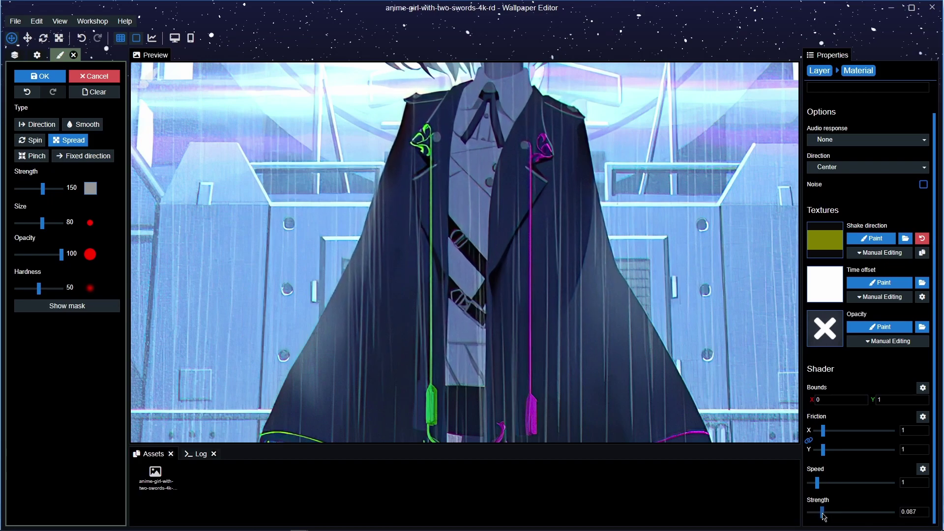
drag(822, 516, 823, 517)
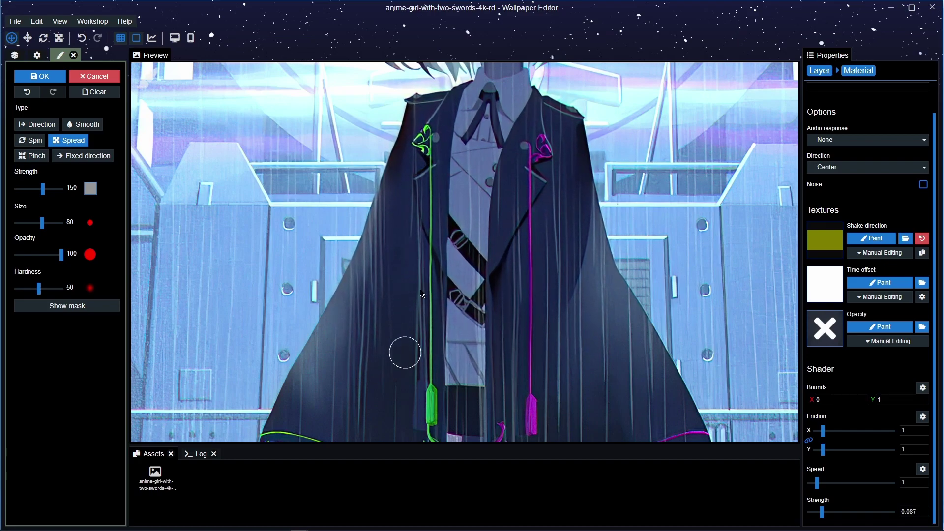
key(ctrl+s)
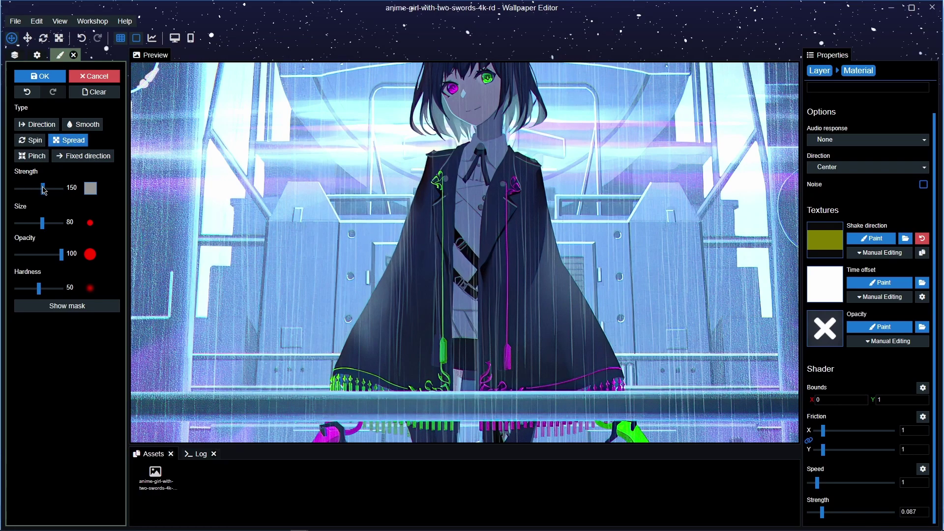
click(43, 81)
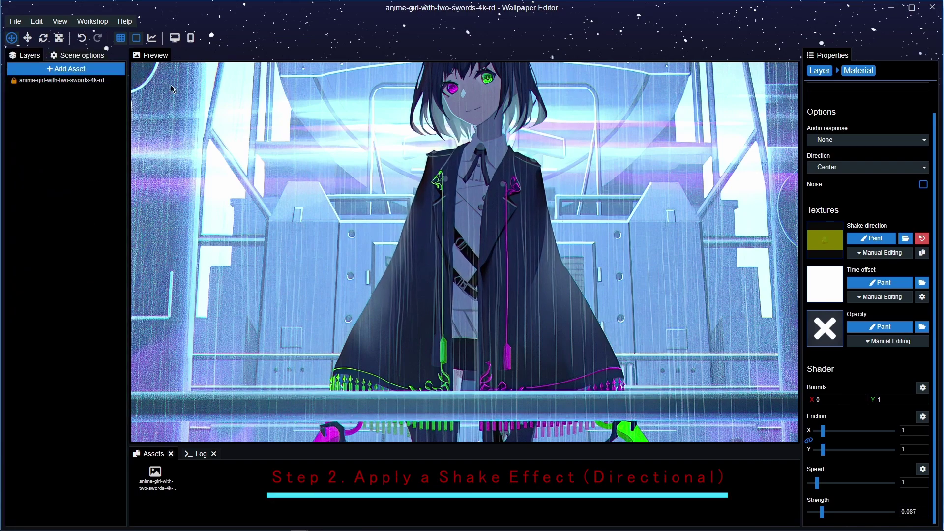
- Add a second Shake effect to the anime girl image layer and save the project
click(49, 80)
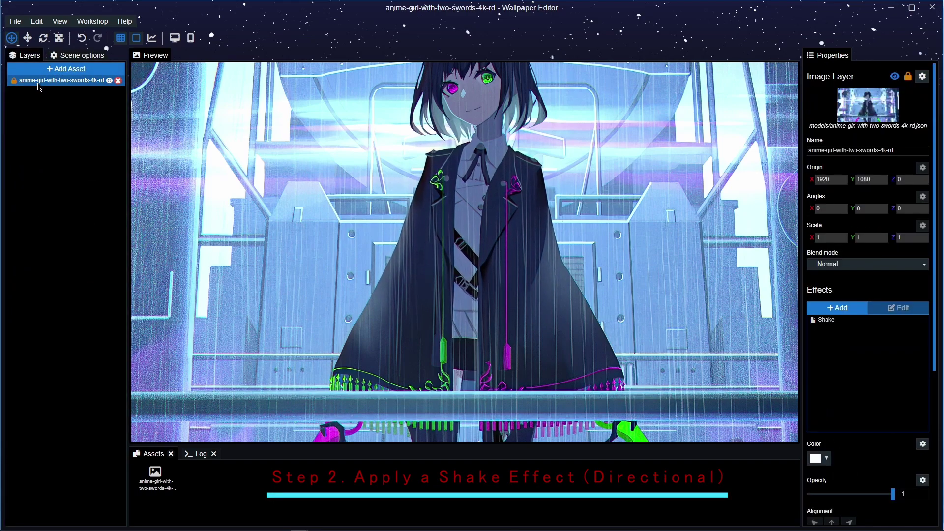
click(852, 312)
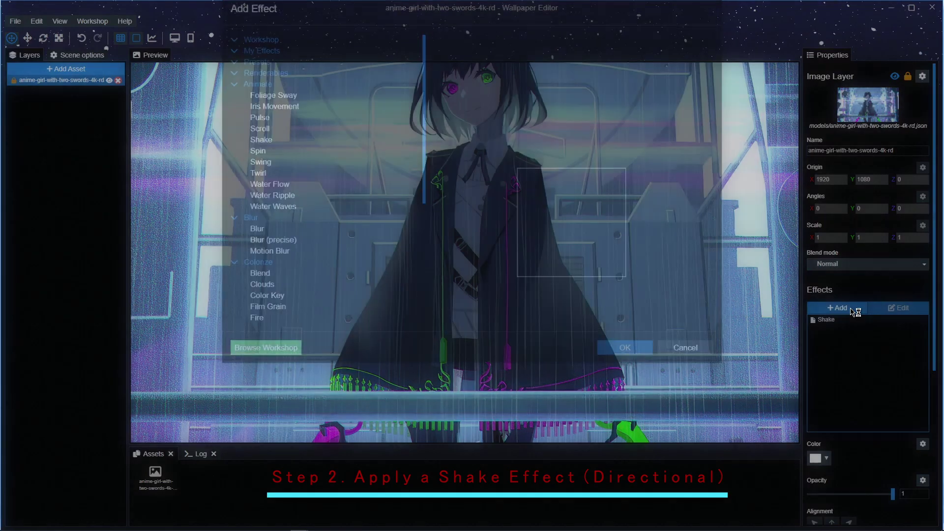
click(290, 105)
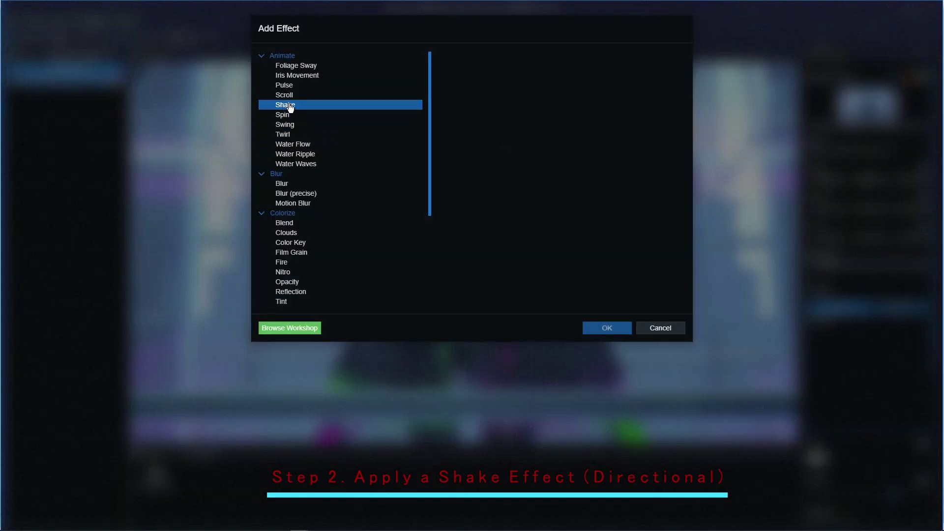
click(607, 328)
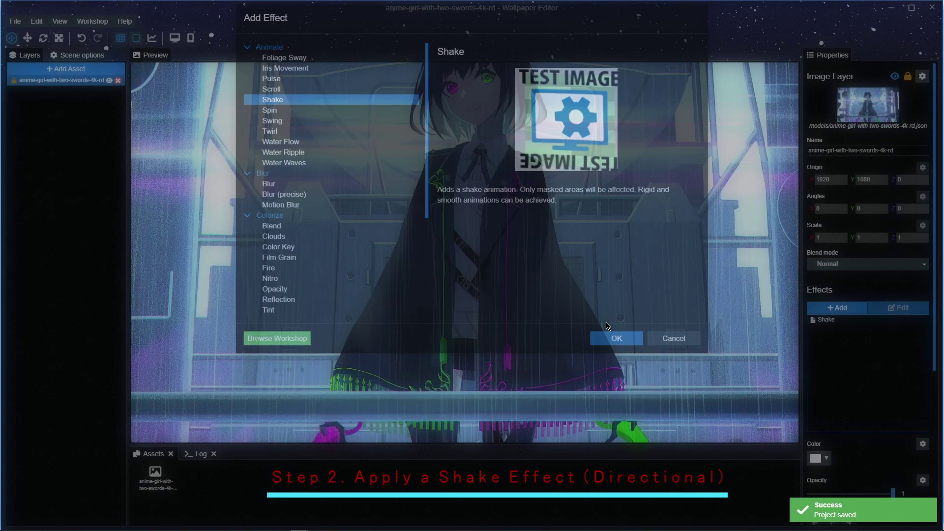
scroll(586, 297, down, 1)
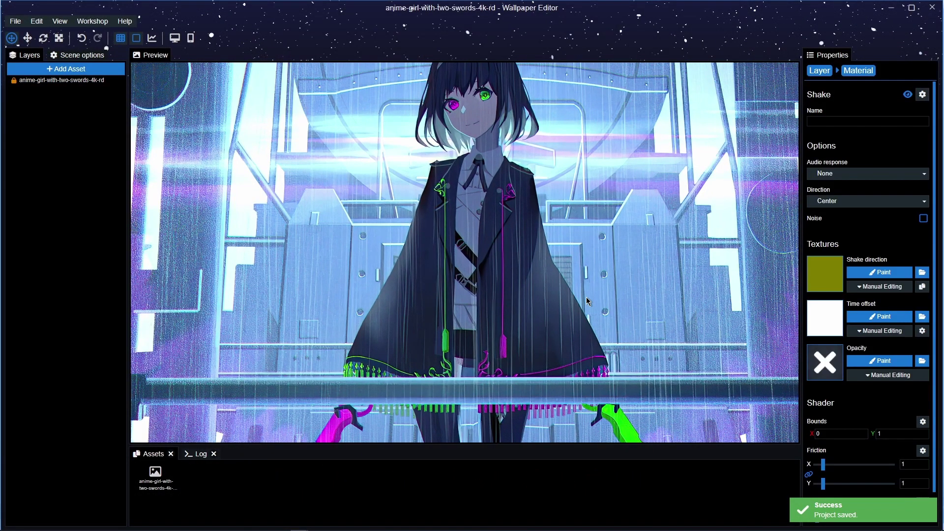
scroll(593, 298, down, 1)
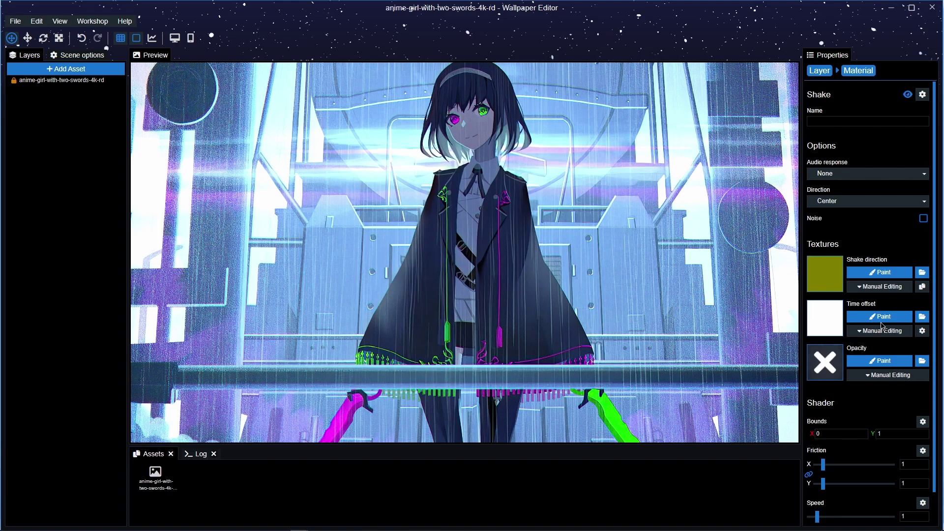
key(ctrl+s)
- Open the new Shake effect's direction texture for painting, and set the Direction brush's strength to 255 and size to 1695
click(879, 274)
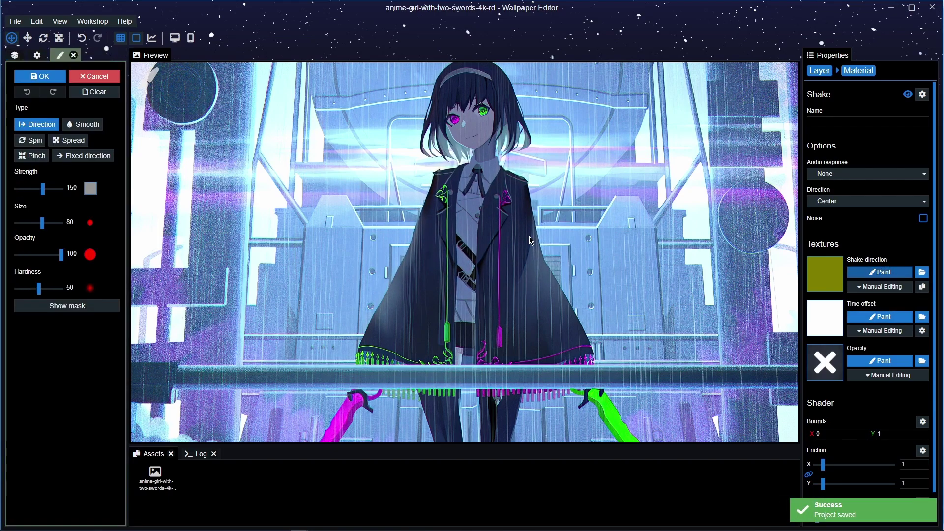
drag(45, 194, 62, 194)
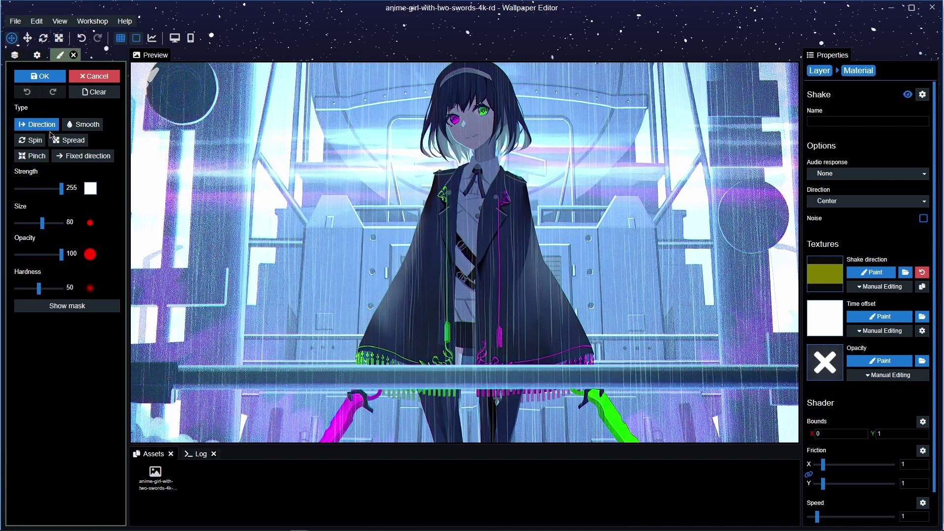
key(ctrl+s)
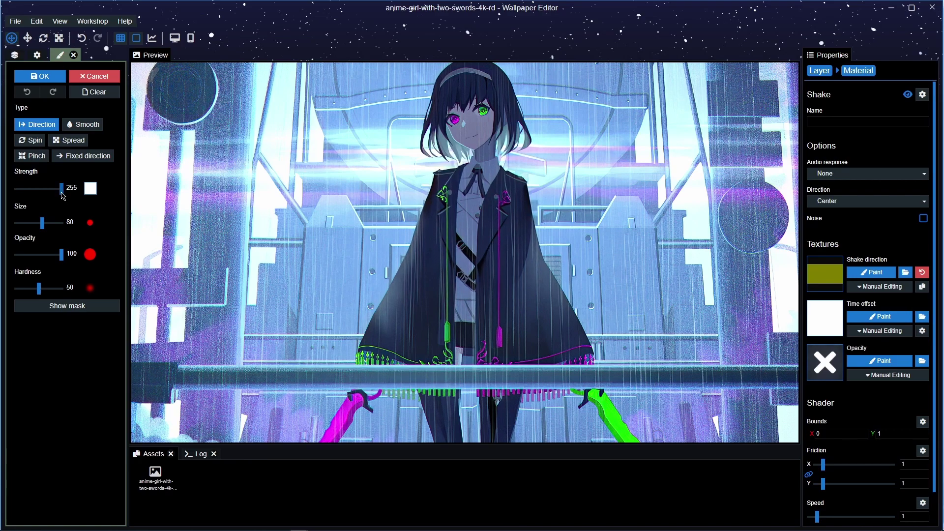
drag(49, 228, 59, 227)
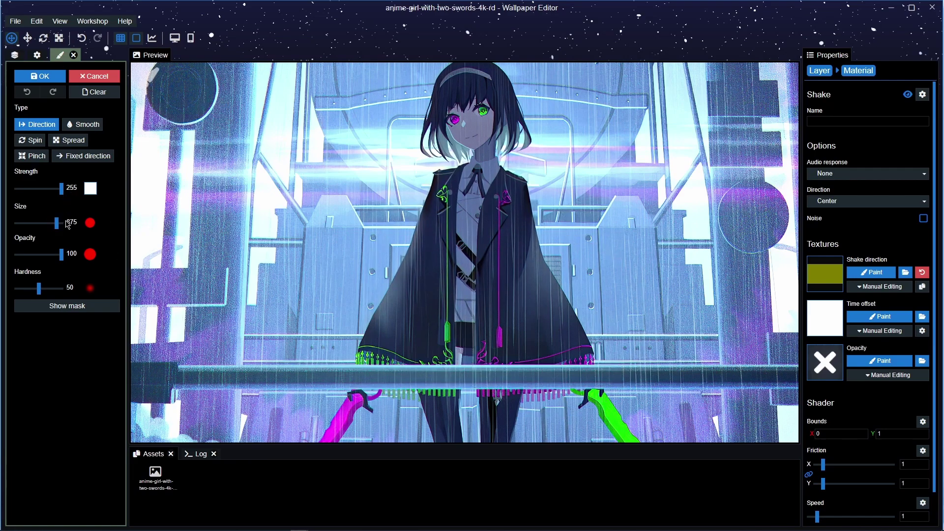
click(62, 227)
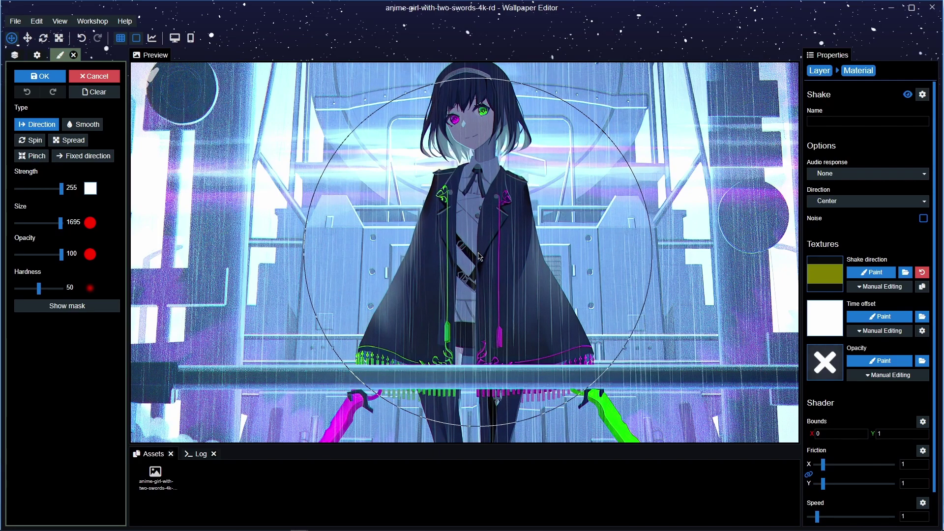
- Paint a short downward Direction stroke over the whole character and show the mask
scroll(480, 255, down, 1)
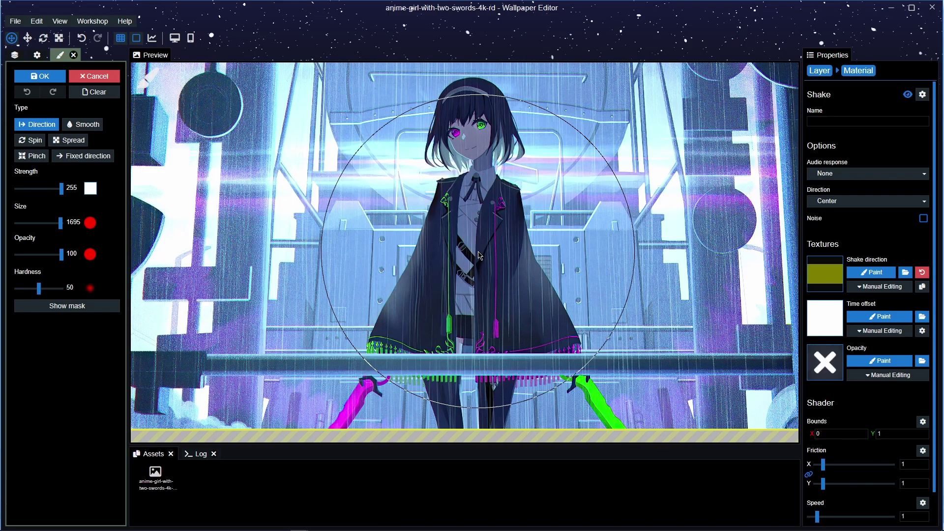
click(480, 254)
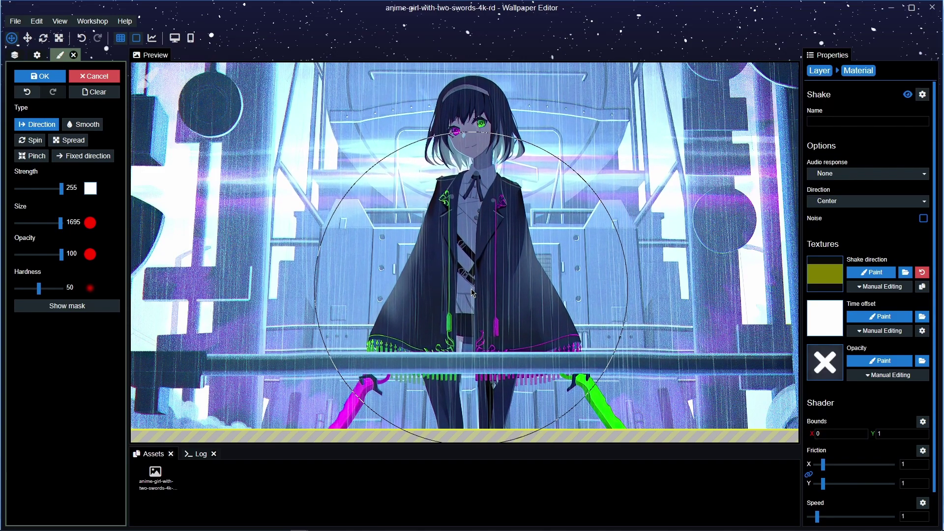
scroll(471, 287, down, 2)
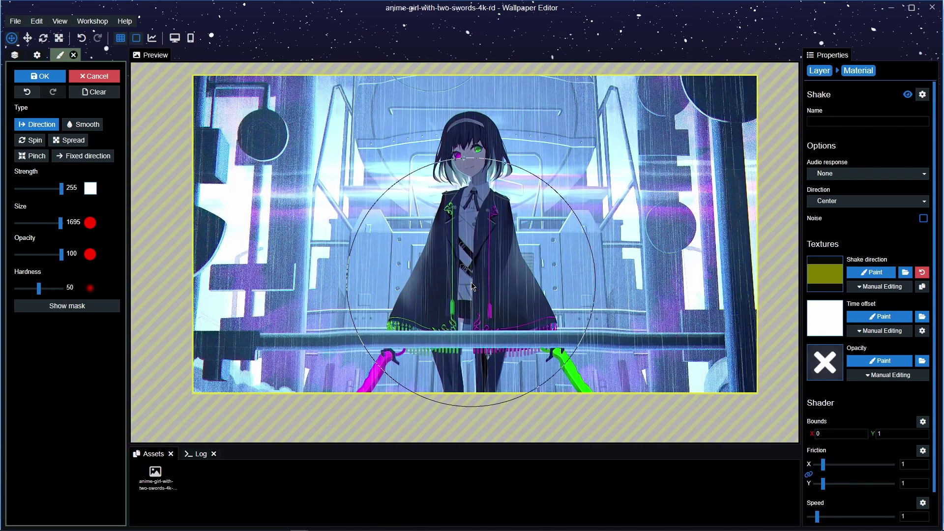
scroll(472, 287, up, 1)
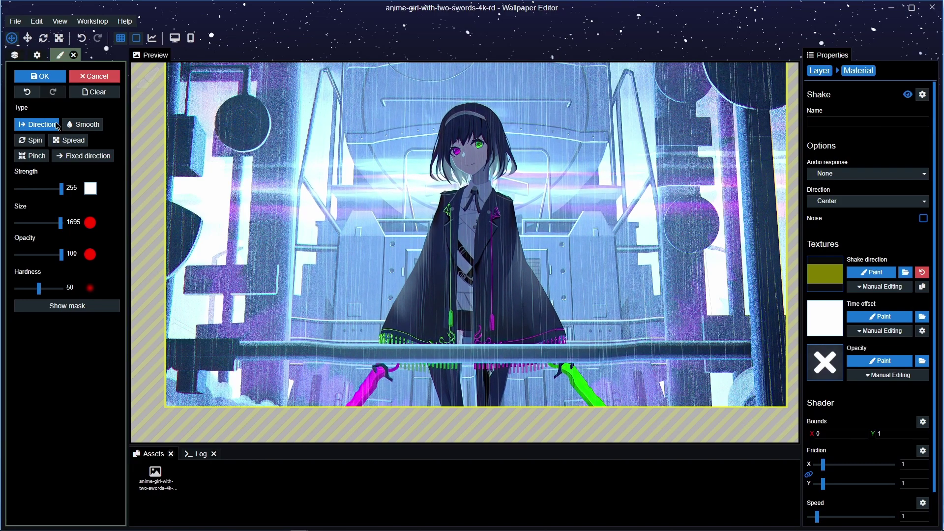
click(90, 305)
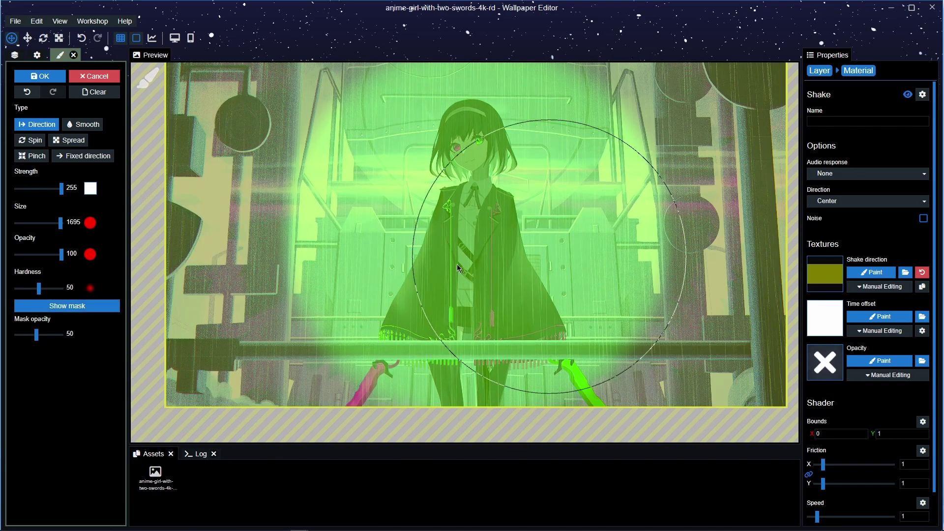
- Erase the outer mask on the left side of the wallpaper with brush strength 0 and size 806
drag(62, 189, 16, 189)
drag(61, 223, 56, 224)
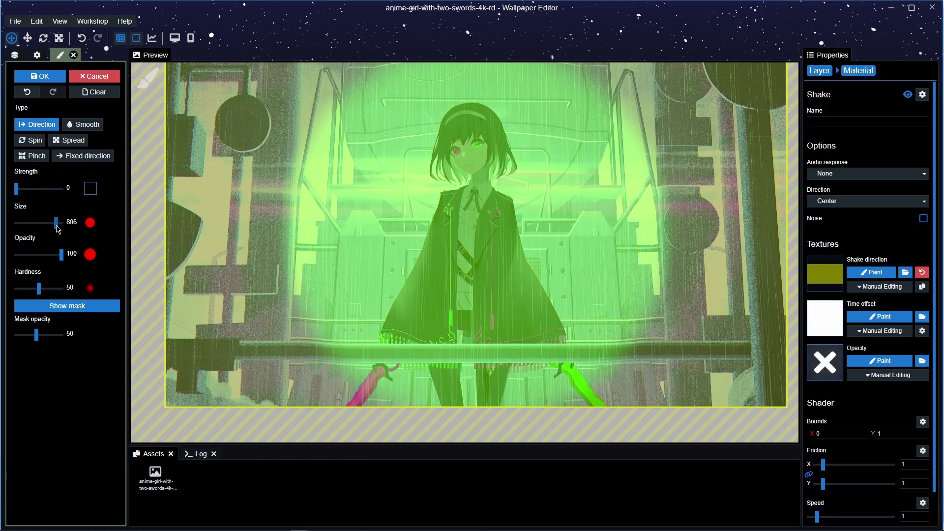
drag(306, 136, 232, 295)
- Set the brush size to 299 and erase the excess mask along both sides of the character's cape and the right-hand background
drag(57, 228, 50, 223)
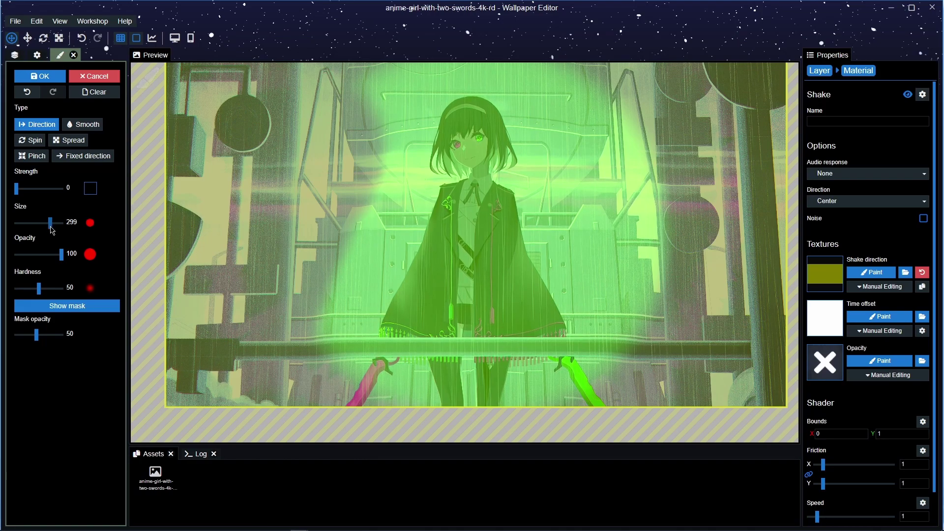
mouse_move(373, 157)
mouse_down()
mouse_move(374, 227)
mouse_move(398, 209)
mouse_move(371, 220)
mouse_move(377, 244)
mouse_move(326, 320)
mouse_move(351, 322)
mouse_move(316, 386)
mouse_move(628, 312)
mouse_up()
scroll(577, 317, down, 2)
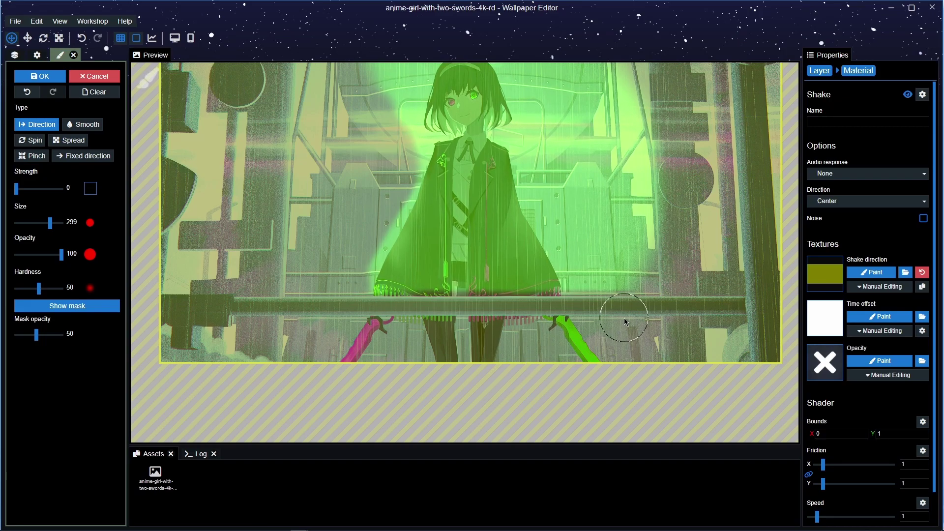
drag(669, 255, 671, 290)
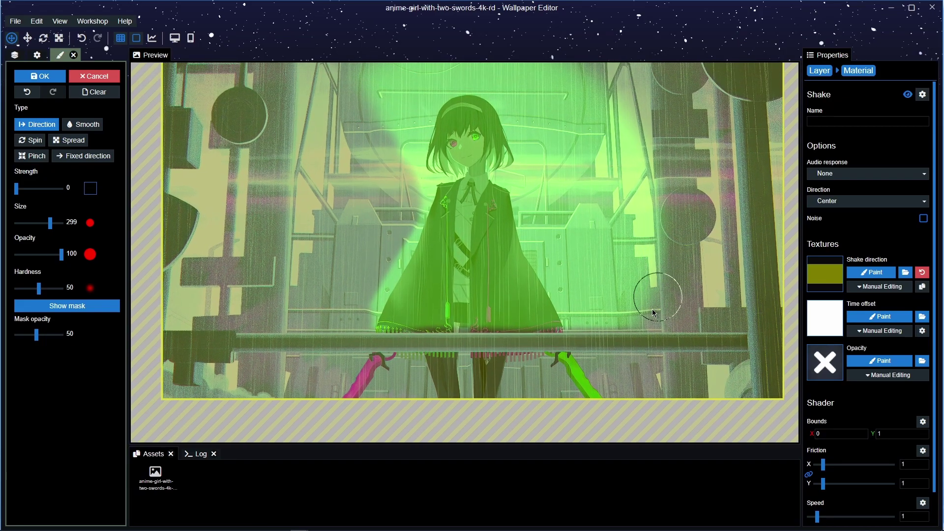
mouse_move(637, 245)
mouse_down()
mouse_move(610, 310)
mouse_move(584, 267)
mouse_up()
mouse_move(565, 229)
mouse_down()
mouse_move(581, 196)
mouse_move(568, 122)
mouse_move(599, 162)
mouse_up()
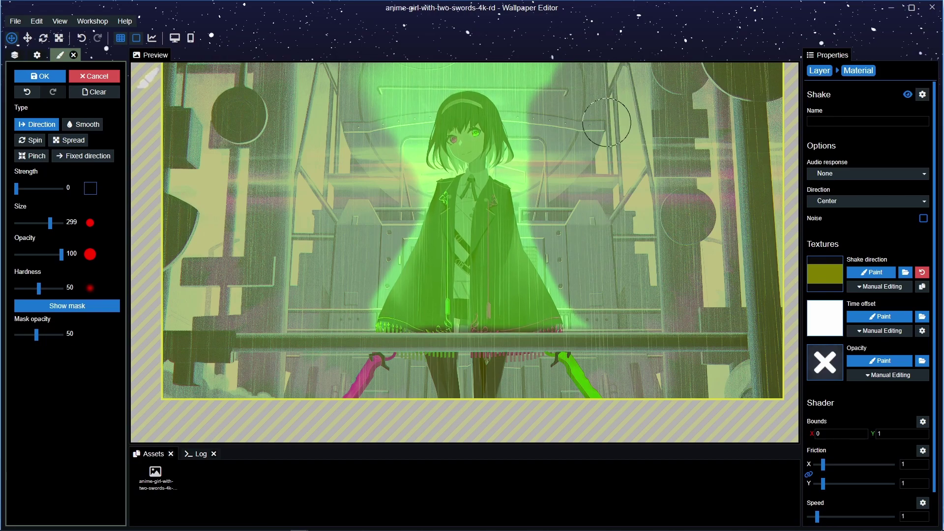
- Erase the remaining mask from the background near the wallpaper's upper edge and beside the character's head and shoulder
drag(593, 49, 598, 116)
mouse_move(465, 119)
mouse_down()
mouse_move(375, 169)
mouse_move(408, 165)
mouse_move(406, 200)
mouse_up()
mouse_move(384, 267)
mouse_down()
mouse_move(429, 272)
mouse_move(454, 257)
mouse_move(441, 226)
mouse_up()
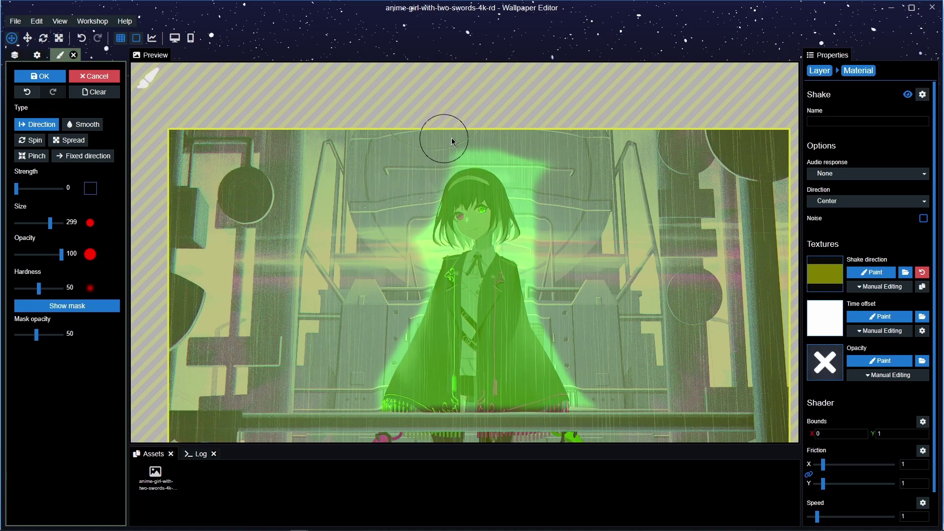
- Undo a trial erasing stroke above the head, and erase the mask there again with brush size 168
scroll(453, 166, up, 3)
scroll(459, 158, down, 1)
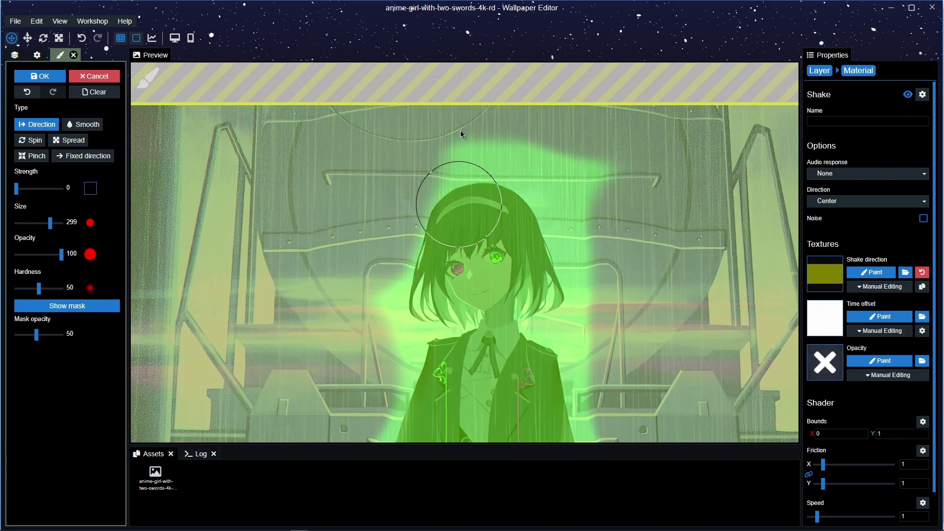
mouse_move(433, 134)
mouse_down()
mouse_move(417, 116)
mouse_move(506, 91)
mouse_move(522, 127)
mouse_move(513, 138)
mouse_up()
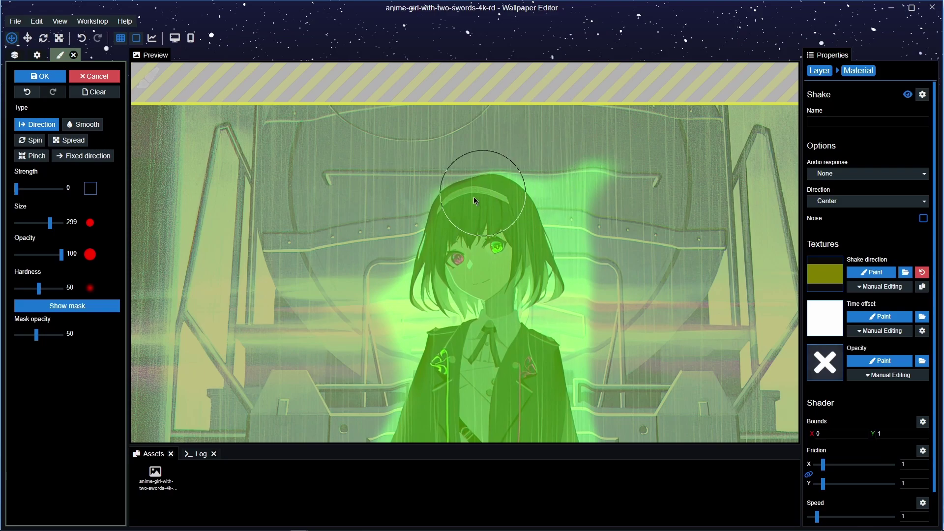
key(ctrl+z)
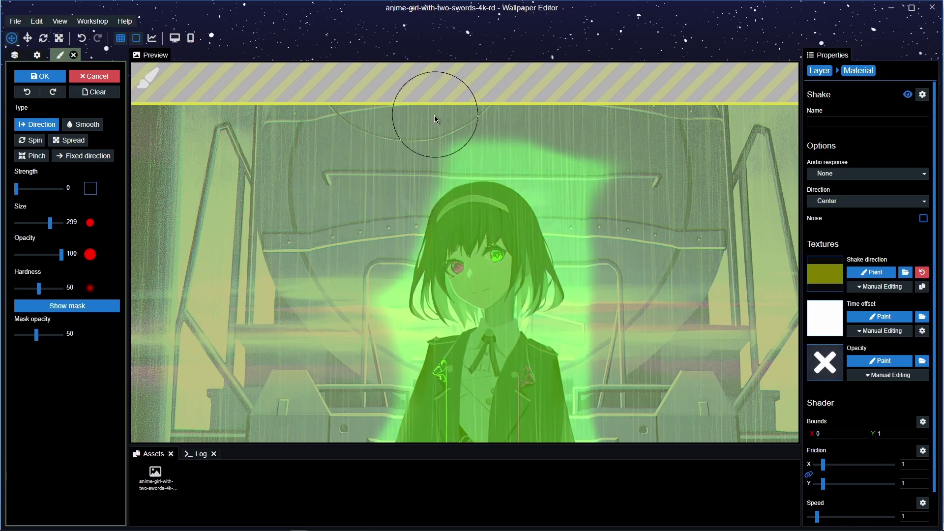
drag(51, 227, 47, 224)
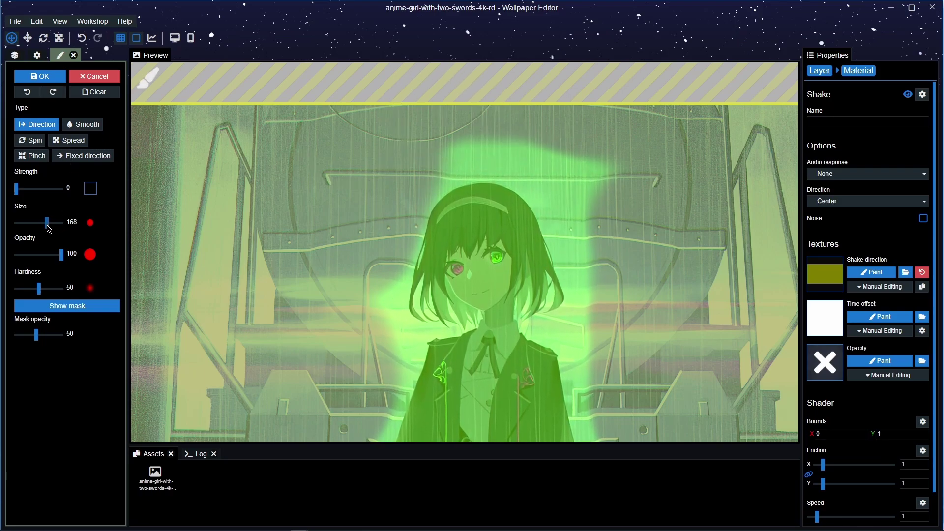
mouse_move(442, 144)
mouse_down()
mouse_move(446, 128)
mouse_move(481, 125)
mouse_move(570, 148)
mouse_move(590, 177)
mouse_move(539, 138)
mouse_move(443, 141)
mouse_move(576, 158)
mouse_move(478, 147)
mouse_up()
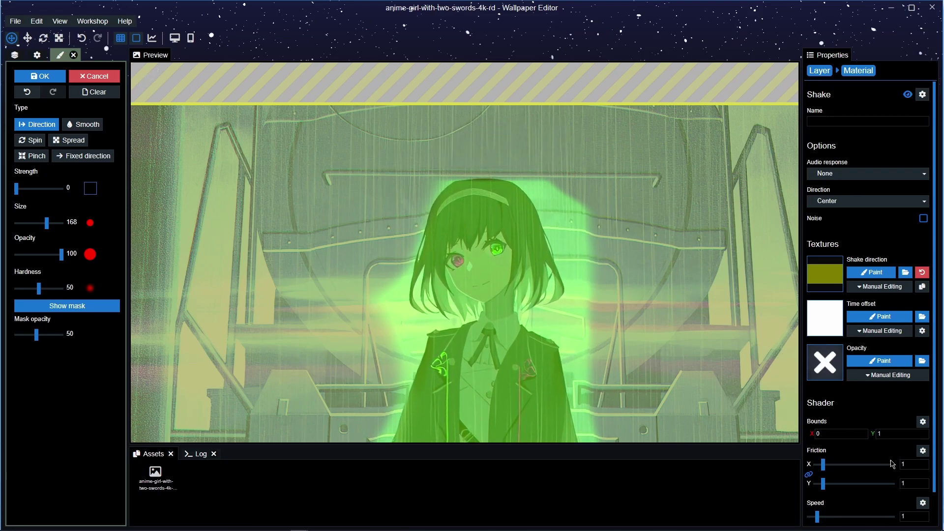
- Hide the mask overlay and check the shake motion on the character
scroll(869, 442, down, 2)
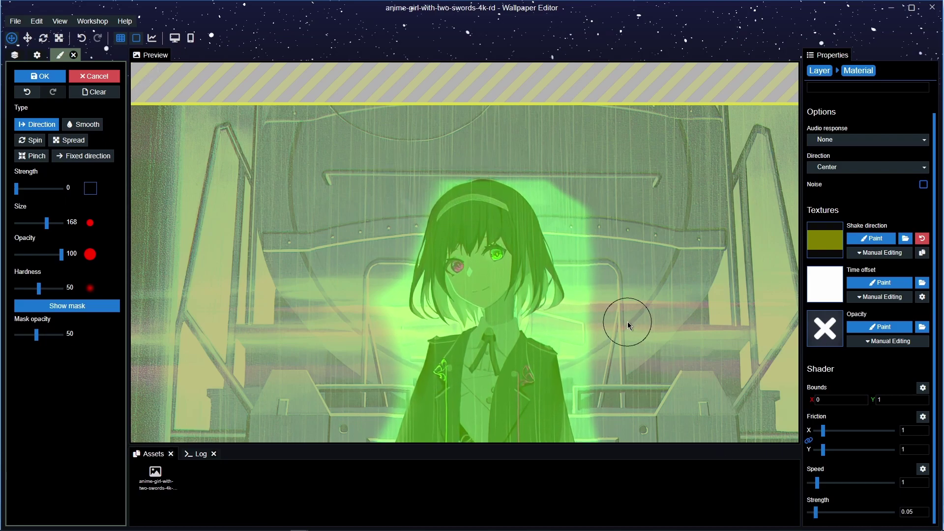
scroll(630, 327, down, 3)
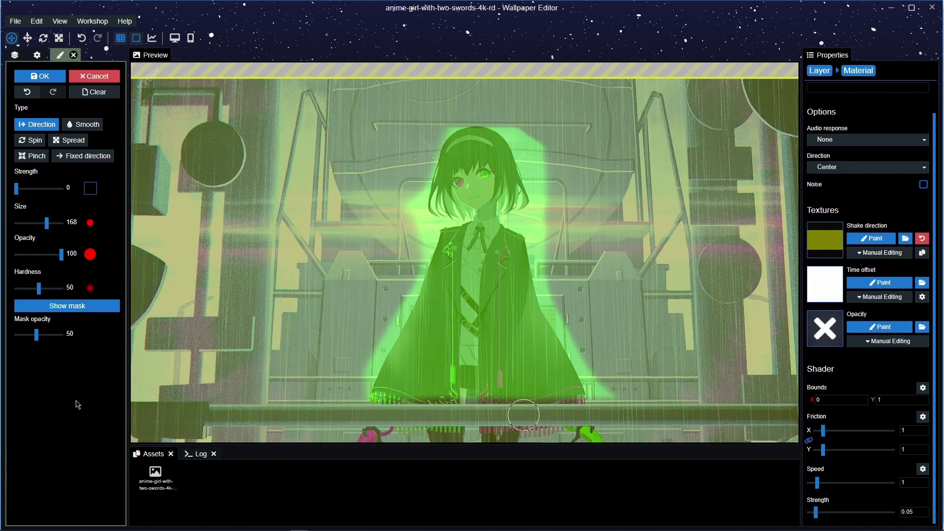
click(67, 307)
scroll(439, 211, up, 2)
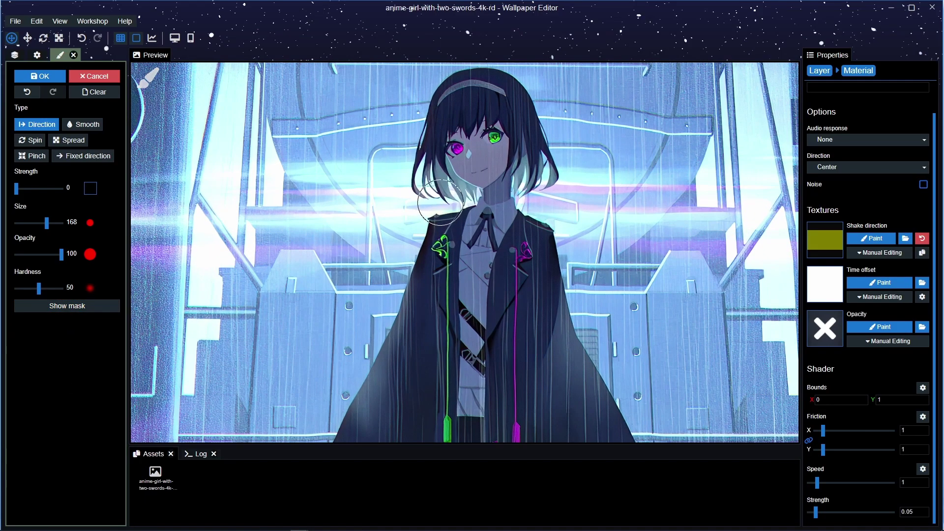
- Set the Shake effect's speed to 1.81 and save the wallpaper
scroll(502, 345, down, 2)
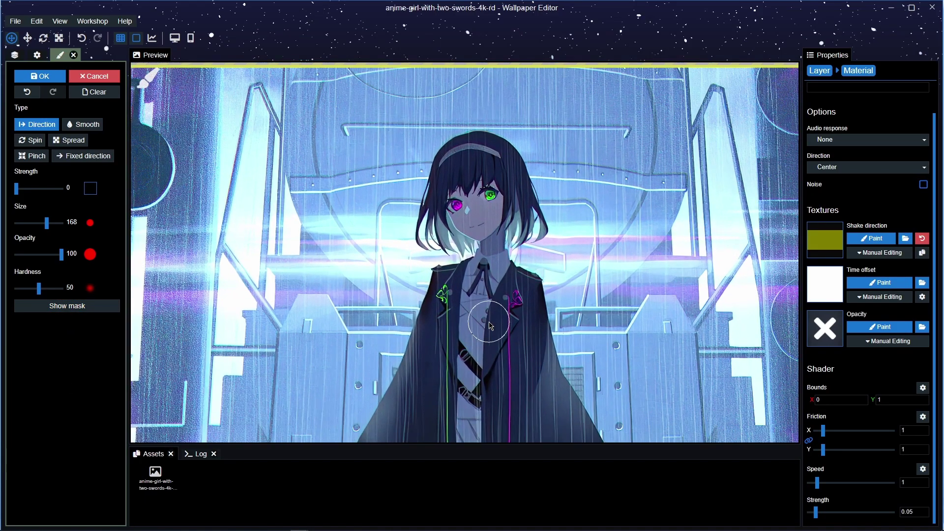
key(ctrl+s)
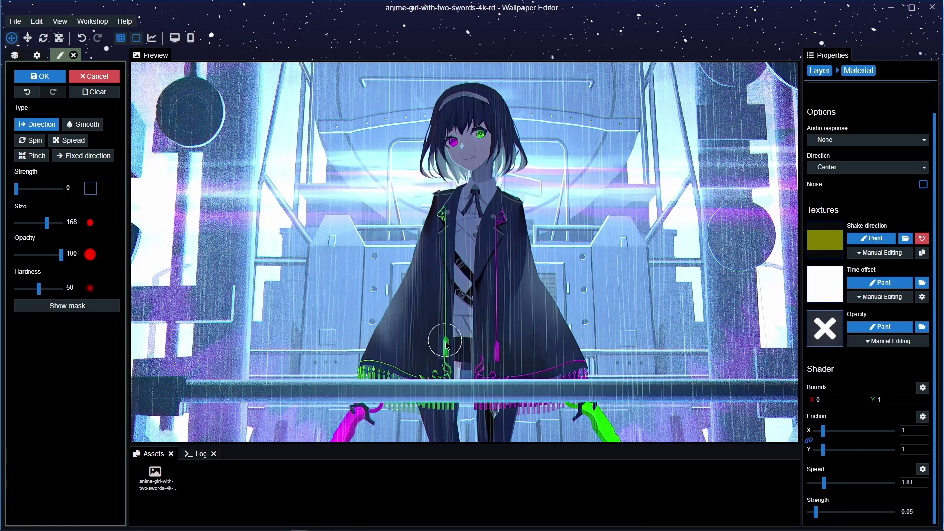
key(ctrl+s)
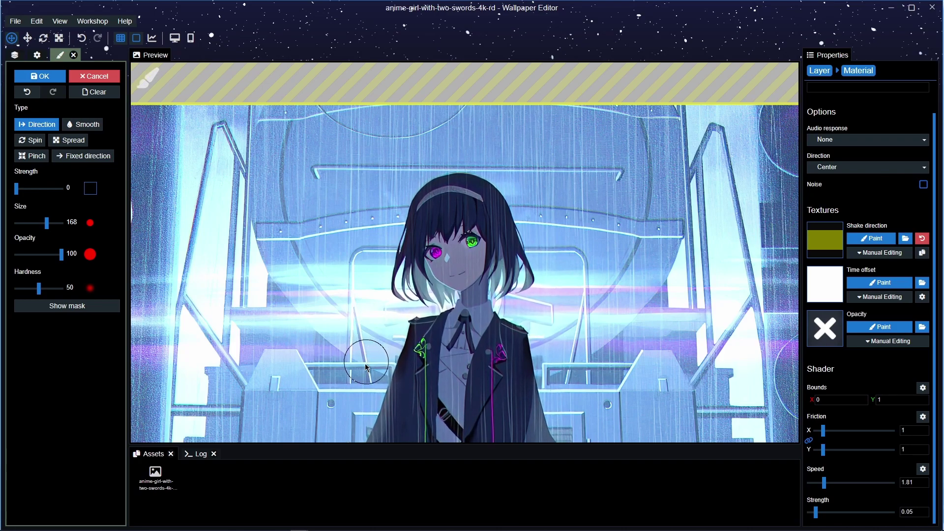
- Show the mask overlay and erase the excess mask along the left edge of the character's cape with brush size 168
click(83, 307)
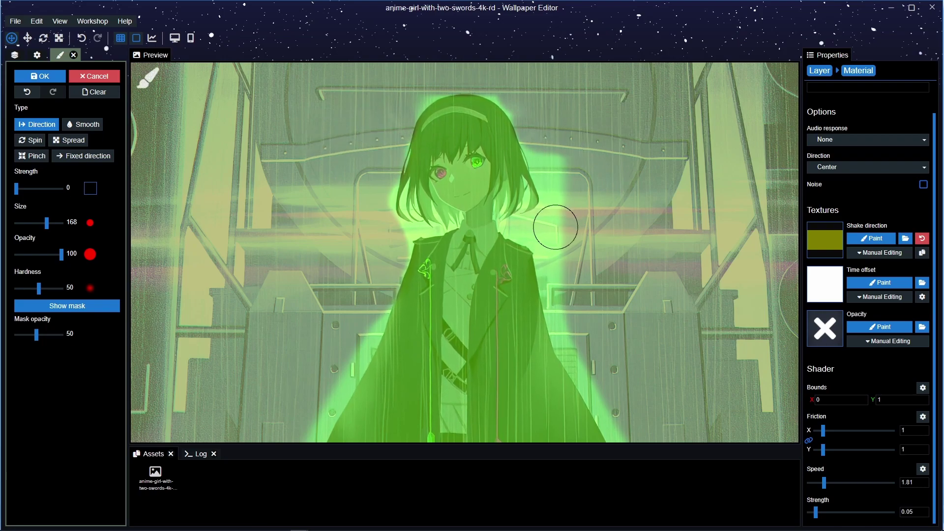
scroll(537, 261, up, 3)
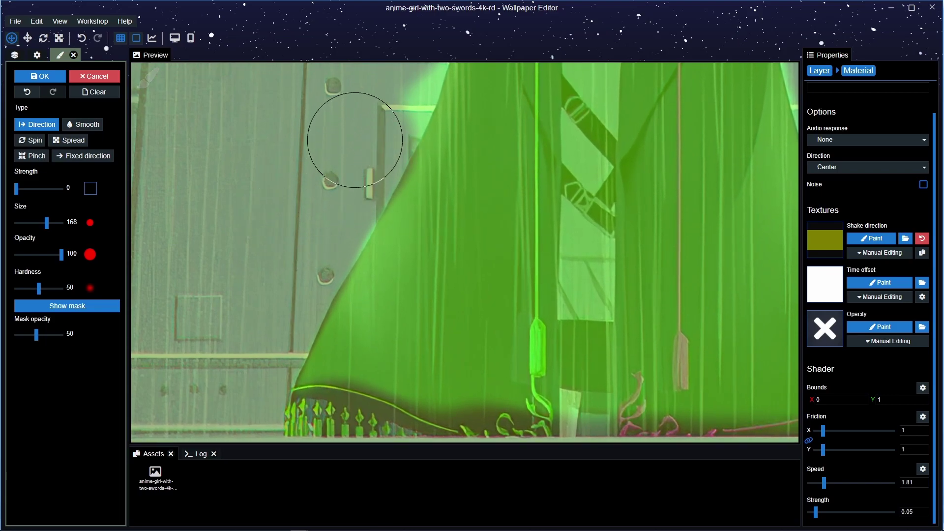
click(325, 199)
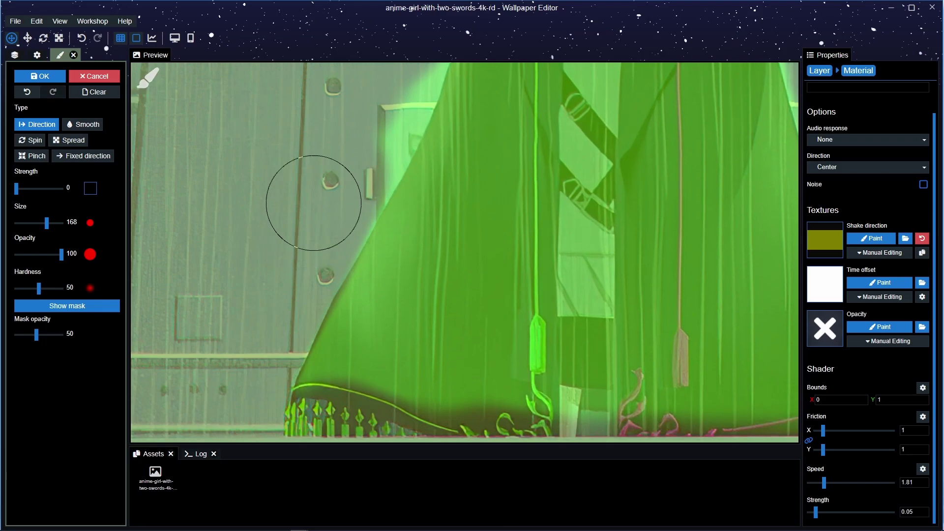
drag(327, 169, 353, 132)
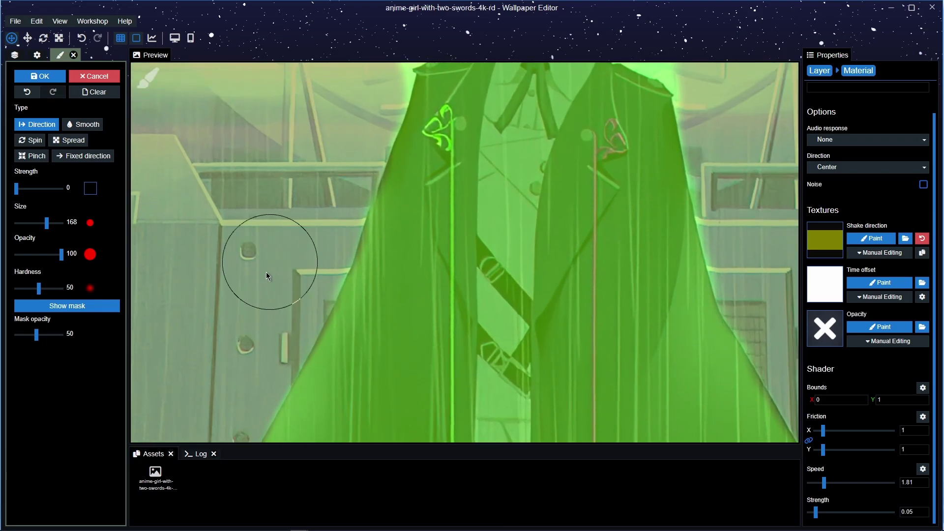
click(243, 274)
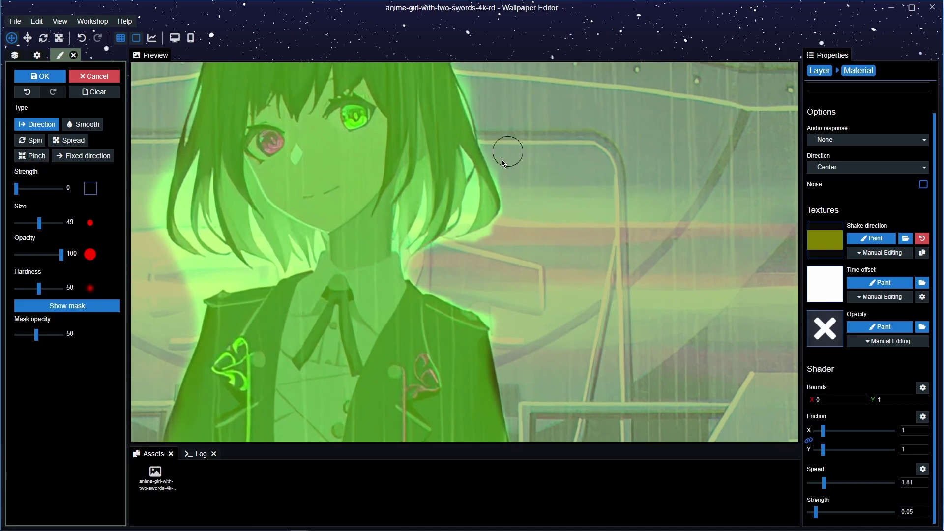
- Reduce the brush size to 15 and erase the mask from the background gap between the hair strands right of the neck
drag(39, 222, 34, 223)
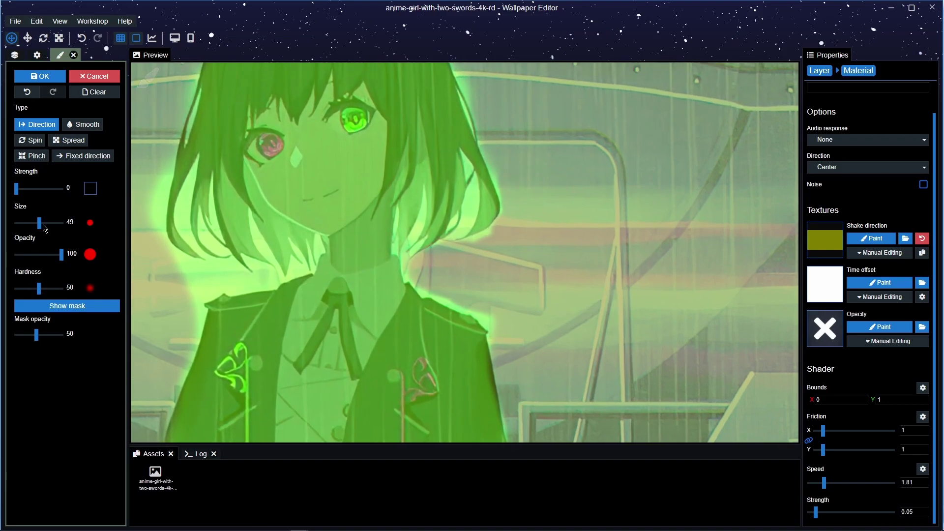
scroll(435, 215, up, 5)
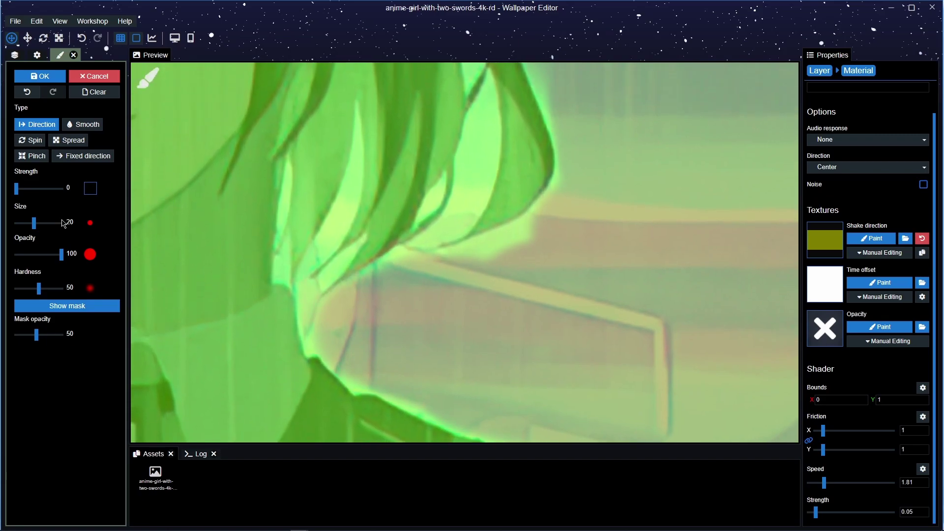
drag(34, 224, 33, 224)
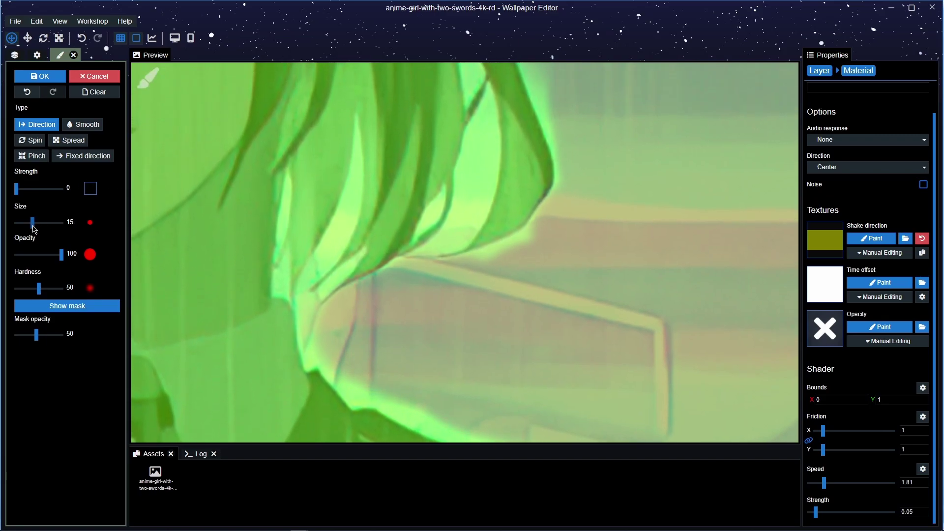
mouse_move(477, 179)
mouse_down()
mouse_move(468, 214)
mouse_move(480, 181)
mouse_move(456, 214)
mouse_move(464, 200)
mouse_move(475, 204)
mouse_move(476, 183)
mouse_move(462, 213)
mouse_move(471, 222)
mouse_move(457, 235)
mouse_up()
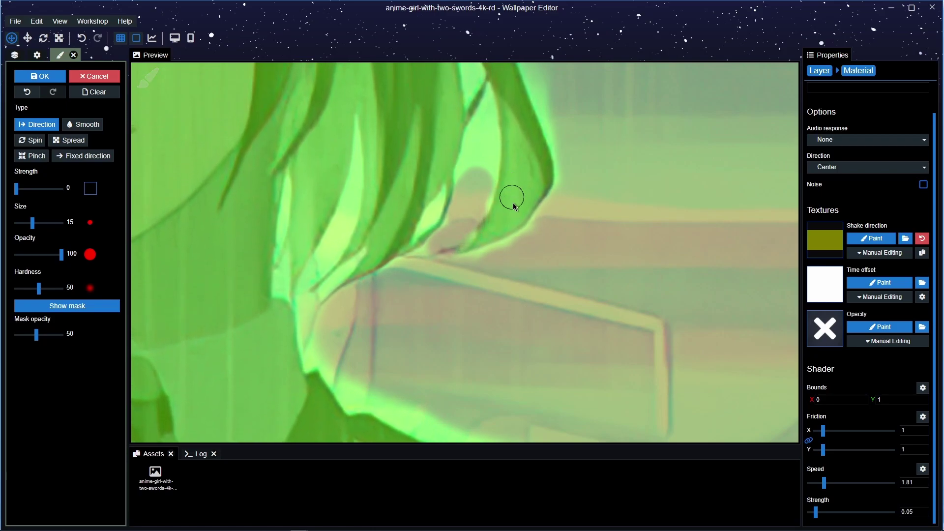
- Hide the mask overlay and check the shake motion around the character's hair and neck
key(m)
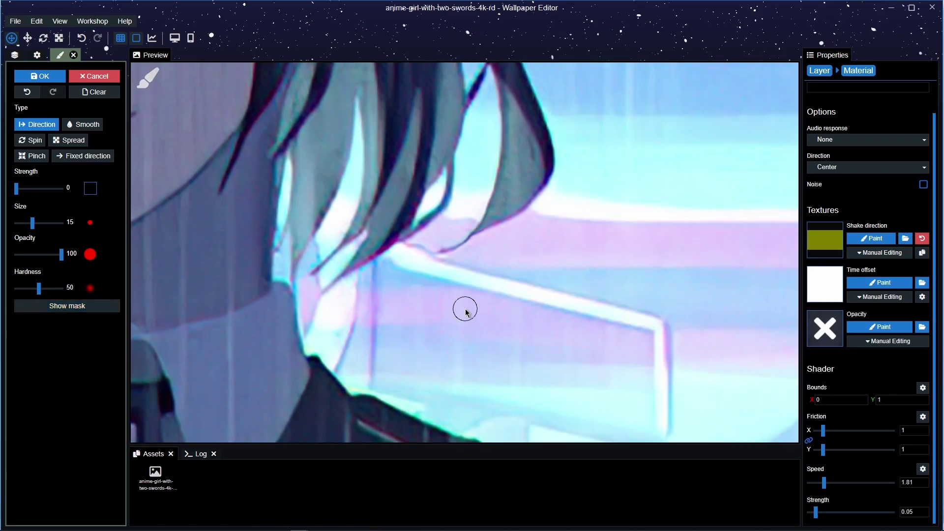
click(55, 307)
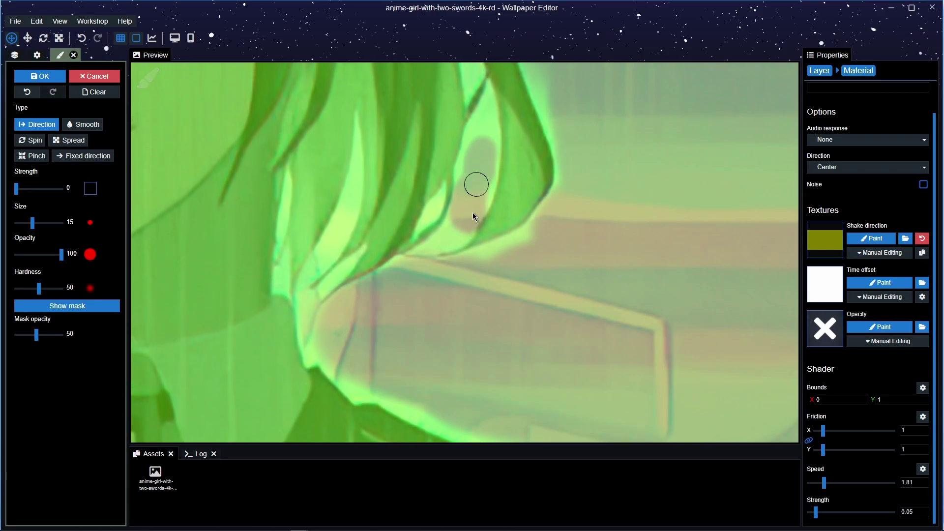
click(103, 308)
scroll(546, 299, down, 5)
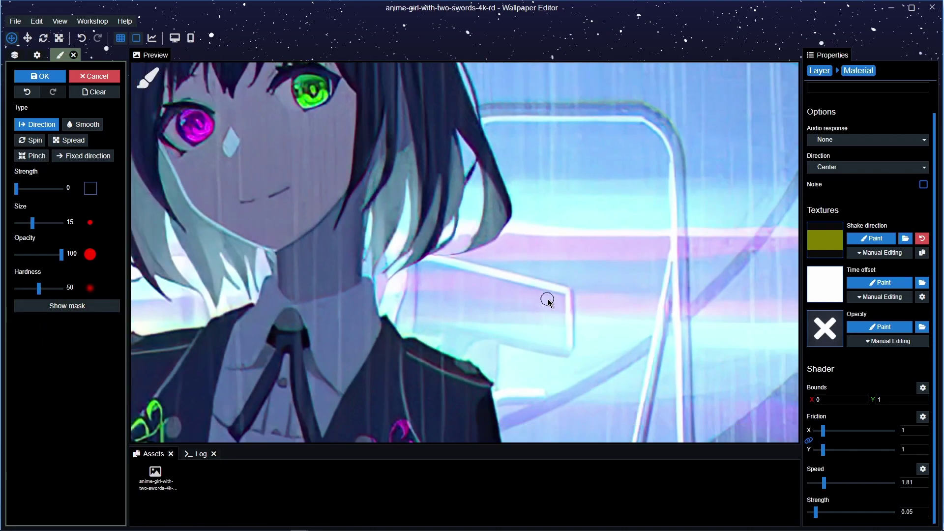
scroll(480, 272, up, 5)
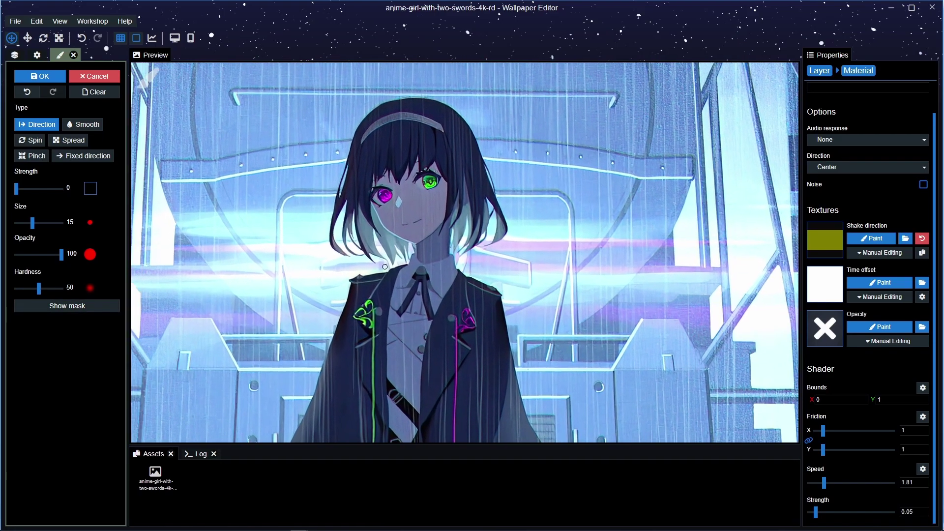
scroll(480, 272, up, 4)
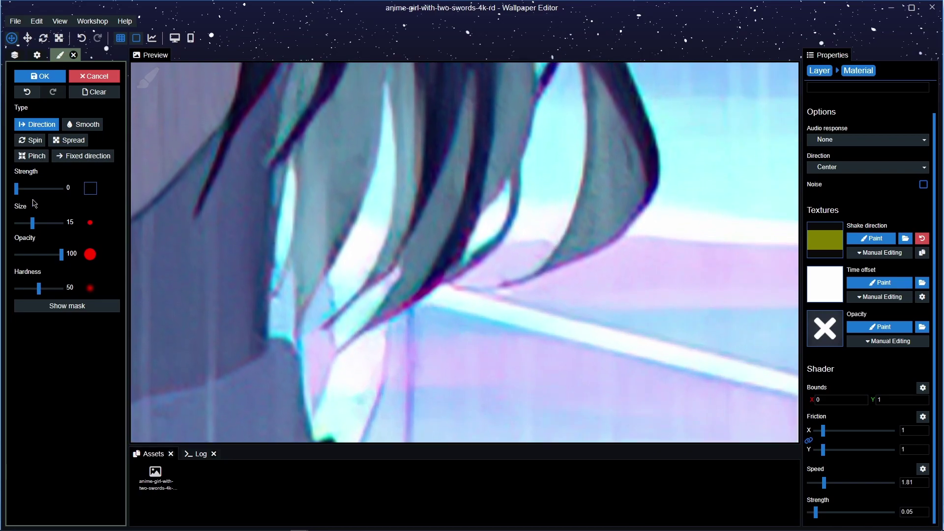
- Undo the last erasing stroke, and erase the mask from the background between the neck and right shoulder with the overlay shown
key(ctrl+z)
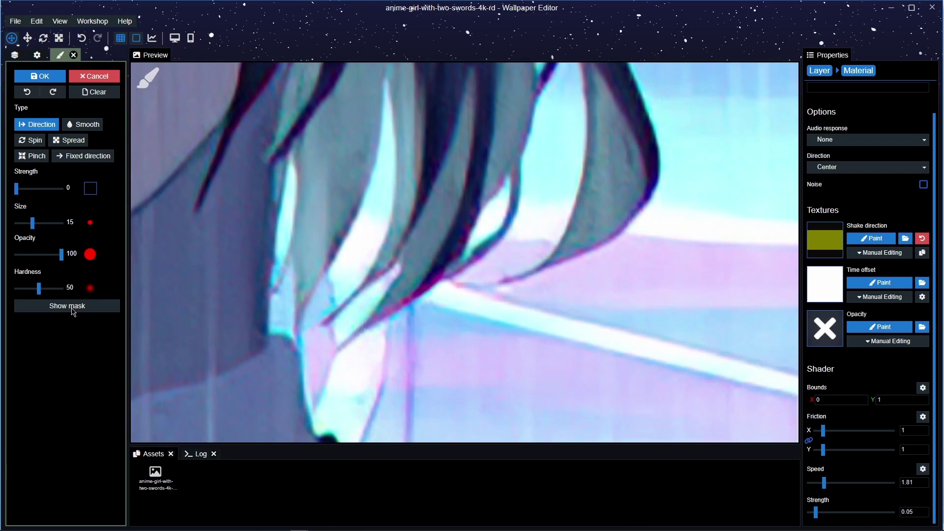
click(72, 308)
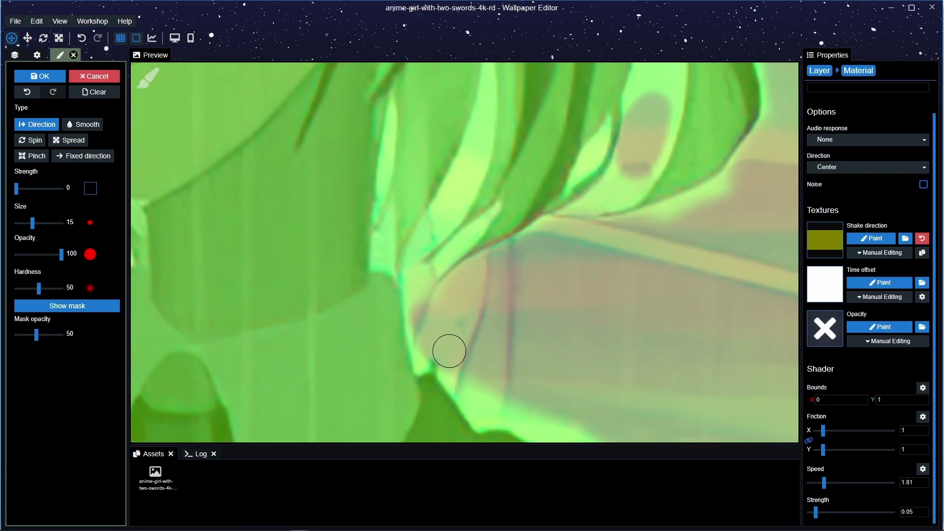
click(437, 301)
click(437, 305)
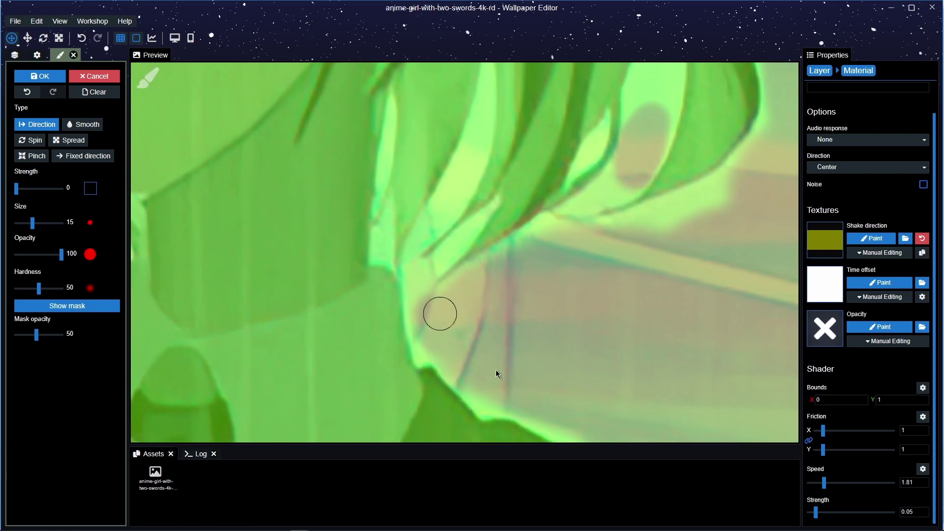
- Erase the mask from the background between the hair and left shoulder, and accept the painted shake direction mask
scroll(501, 364, down, 5)
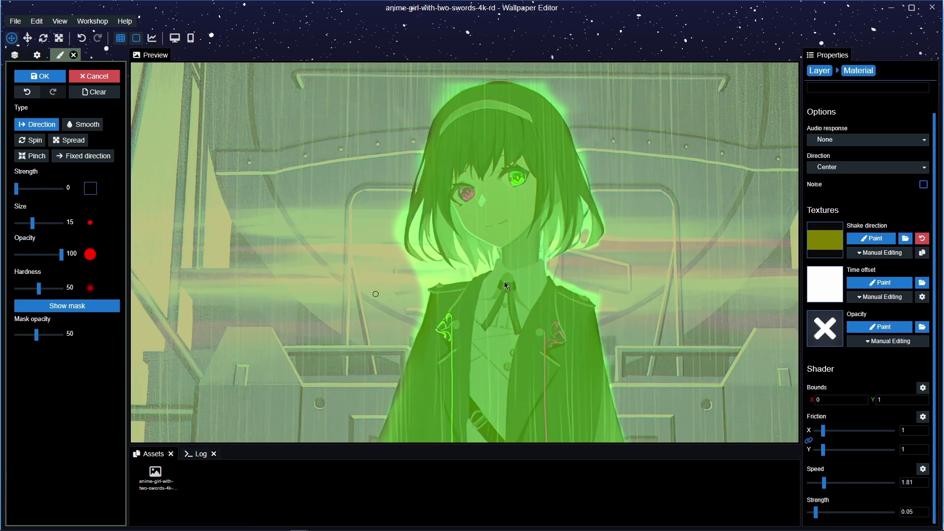
scroll(436, 292, up, 5)
scroll(339, 281, up, 3)
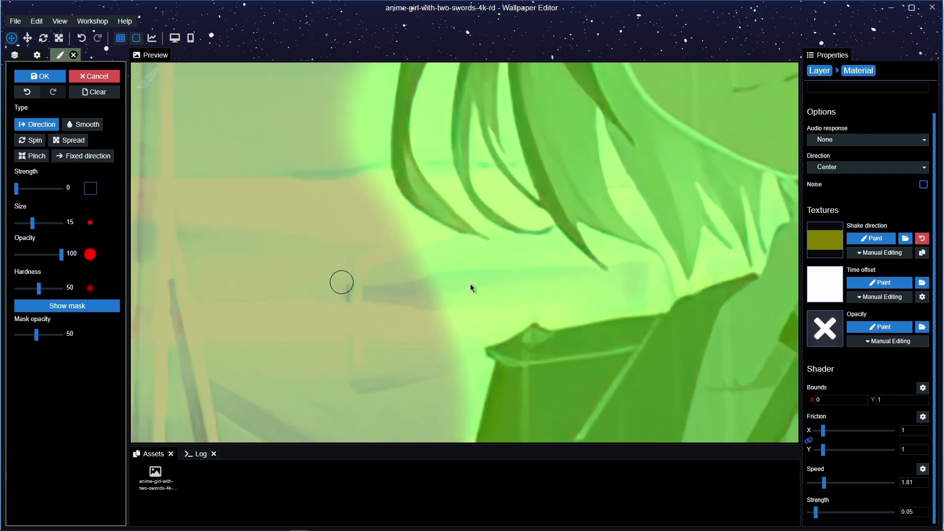
mouse_move(431, 278)
mouse_down()
mouse_move(559, 282)
mouse_move(432, 291)
mouse_move(622, 305)
mouse_move(634, 285)
mouse_move(643, 293)
mouse_move(539, 286)
mouse_up()
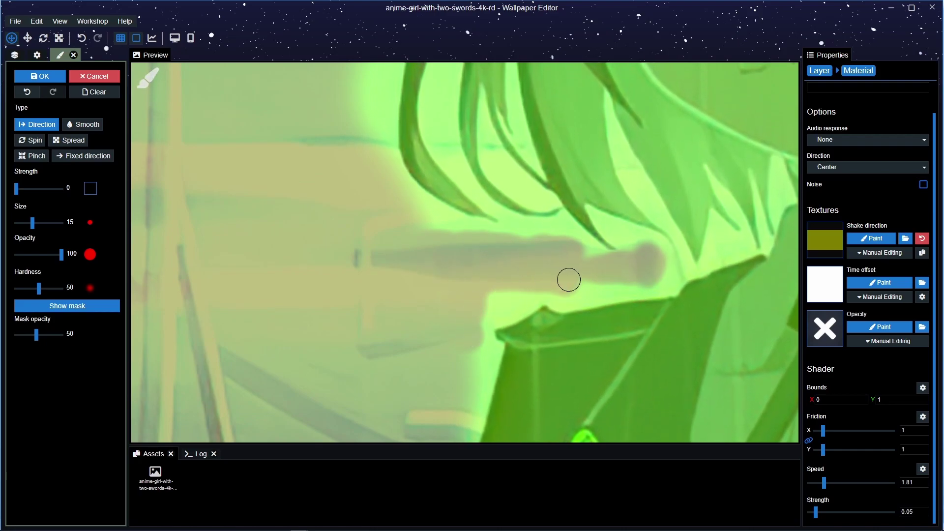
click(40, 76)
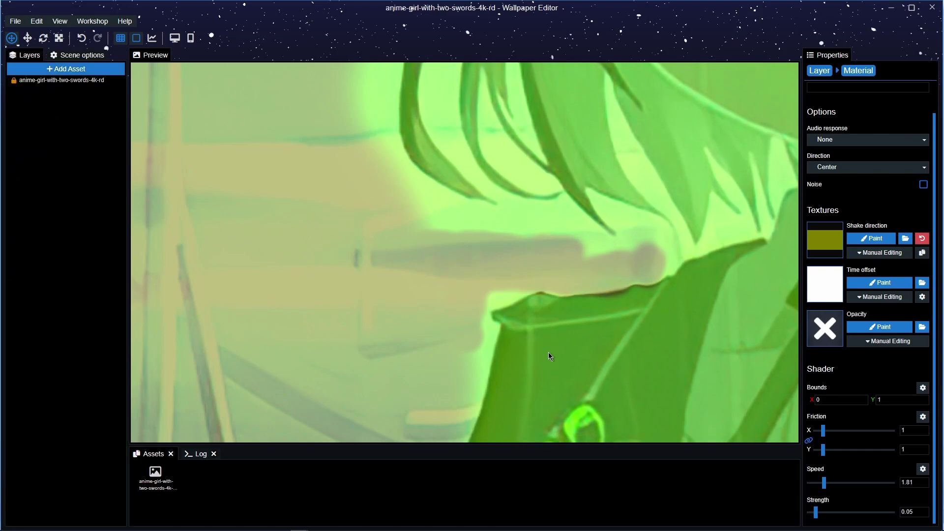
- Check the shake motion across the whole character and save the wallpaper
scroll(547, 364, down, 5)
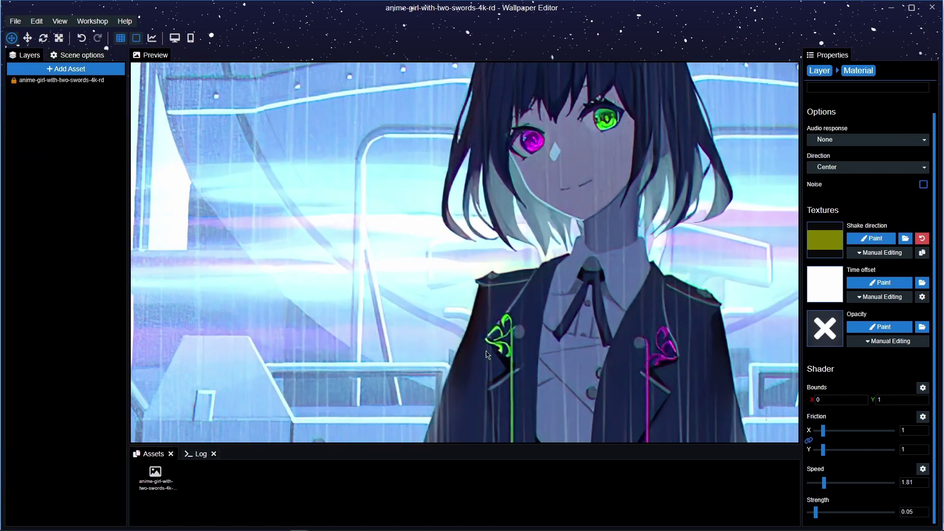
scroll(510, 349, down, 5)
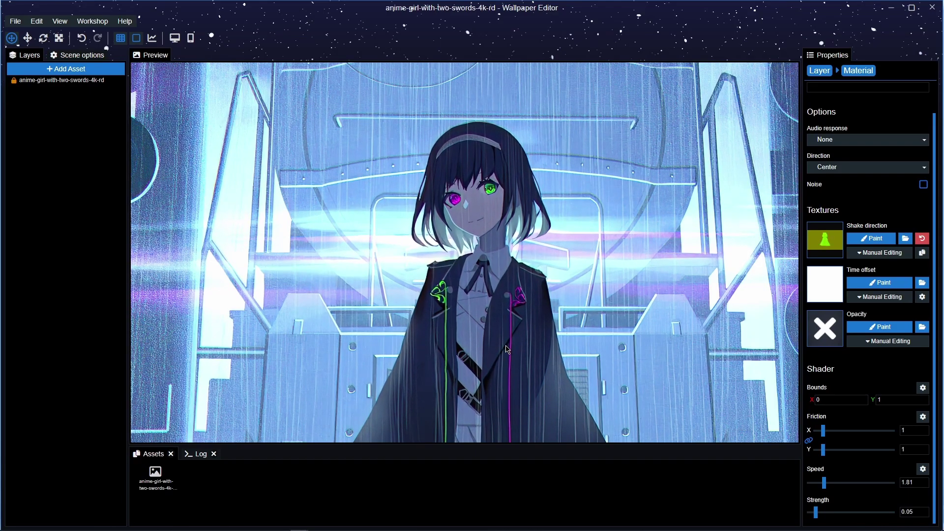
scroll(511, 350, down, 1)
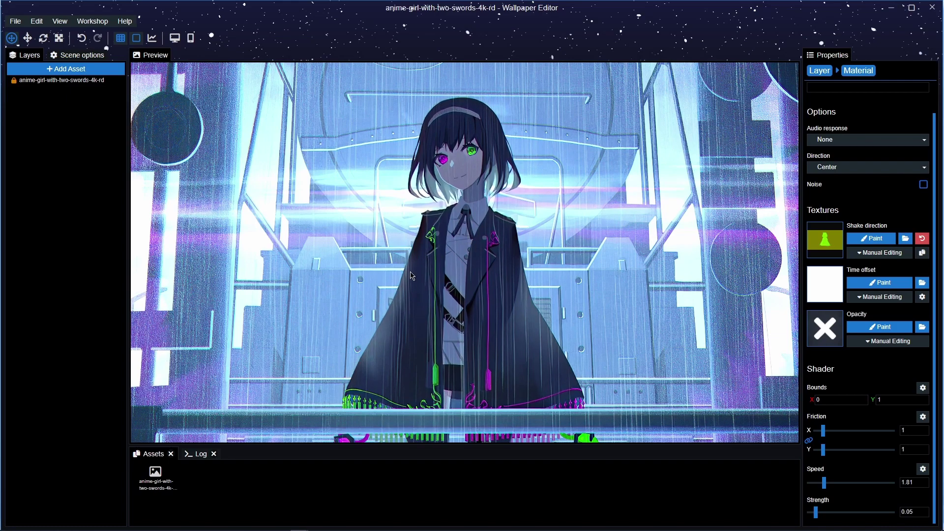
key(ctrl+s)
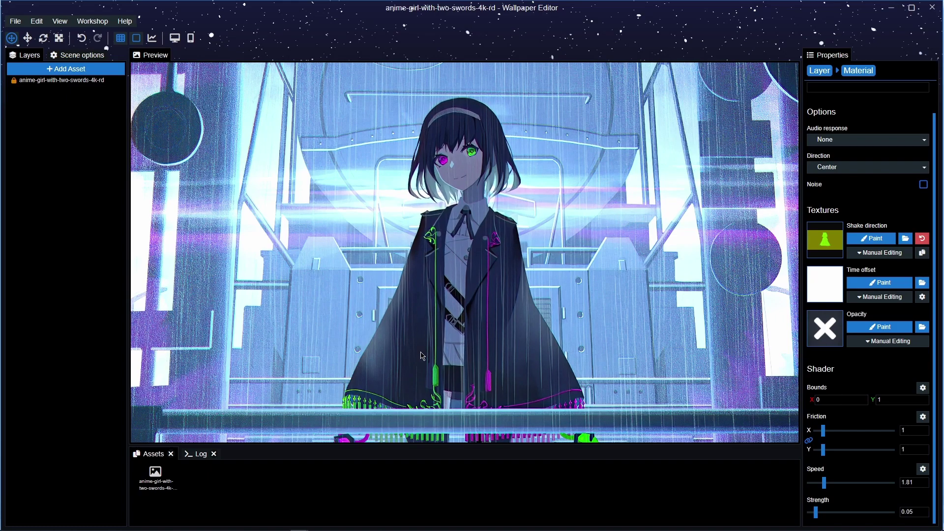
scroll(521, 399, down, 3)
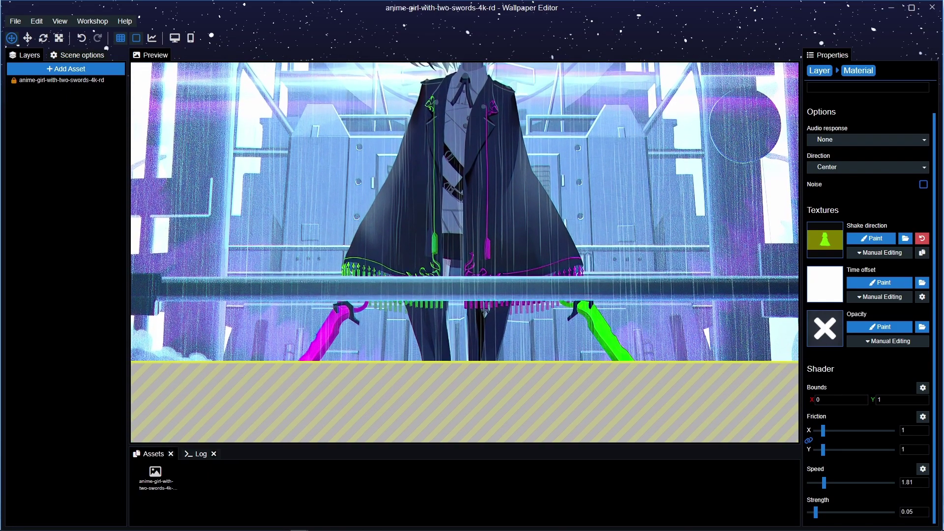
scroll(521, 399, up, 1)
scroll(502, 311, up, 2)
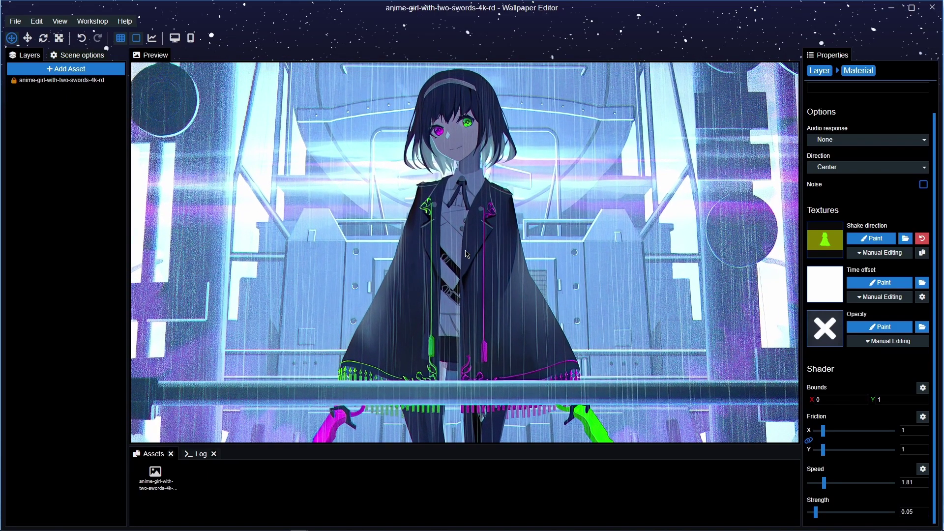